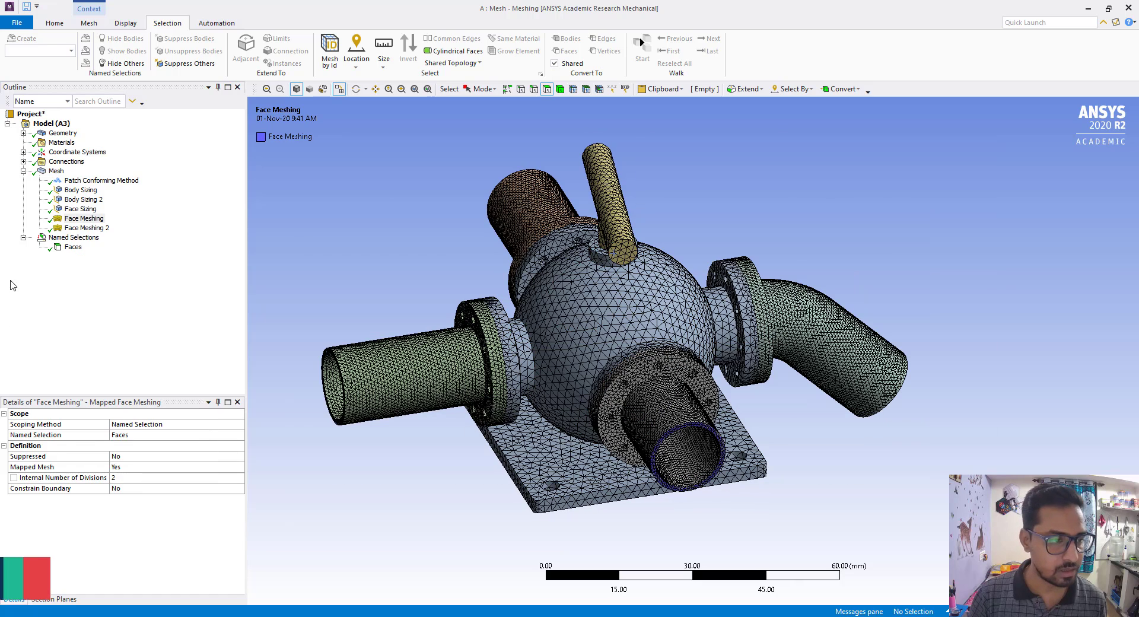
- Select the Mesh node and scroll its Details to the Quality group with Standard Mechanical limits
click(56, 171)
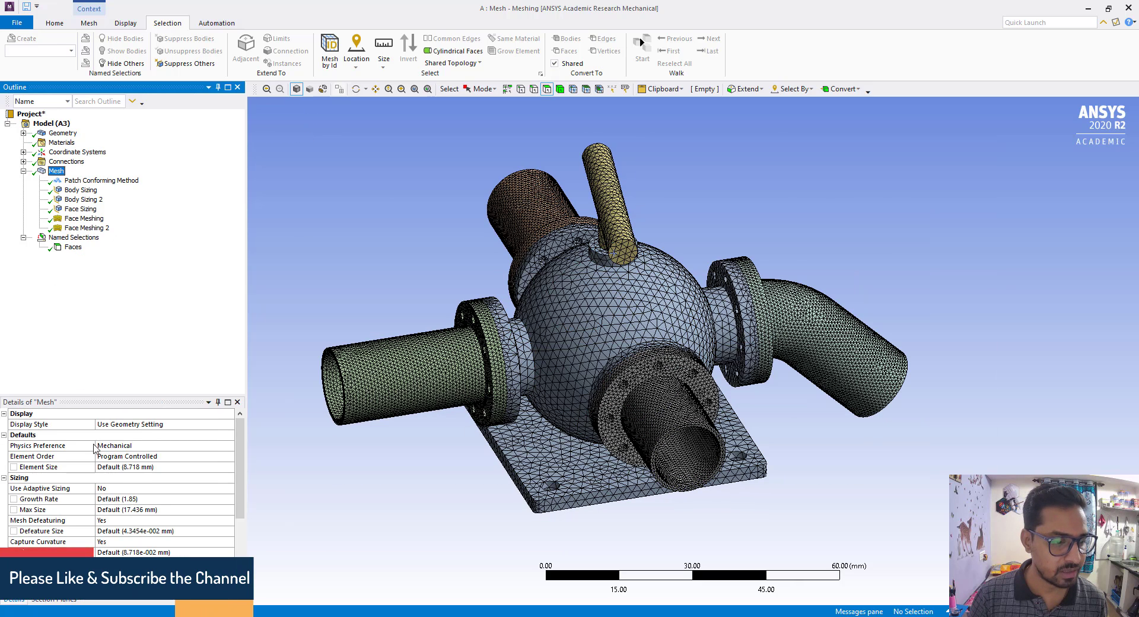
scroll(107, 547, down, 1)
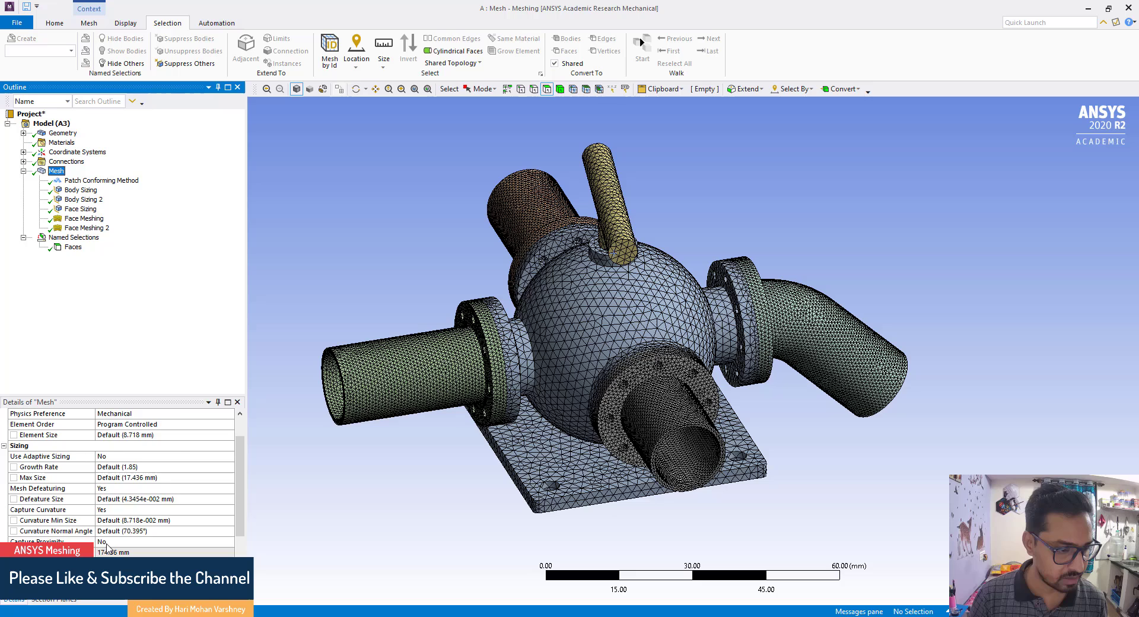
scroll(108, 547, down, 3)
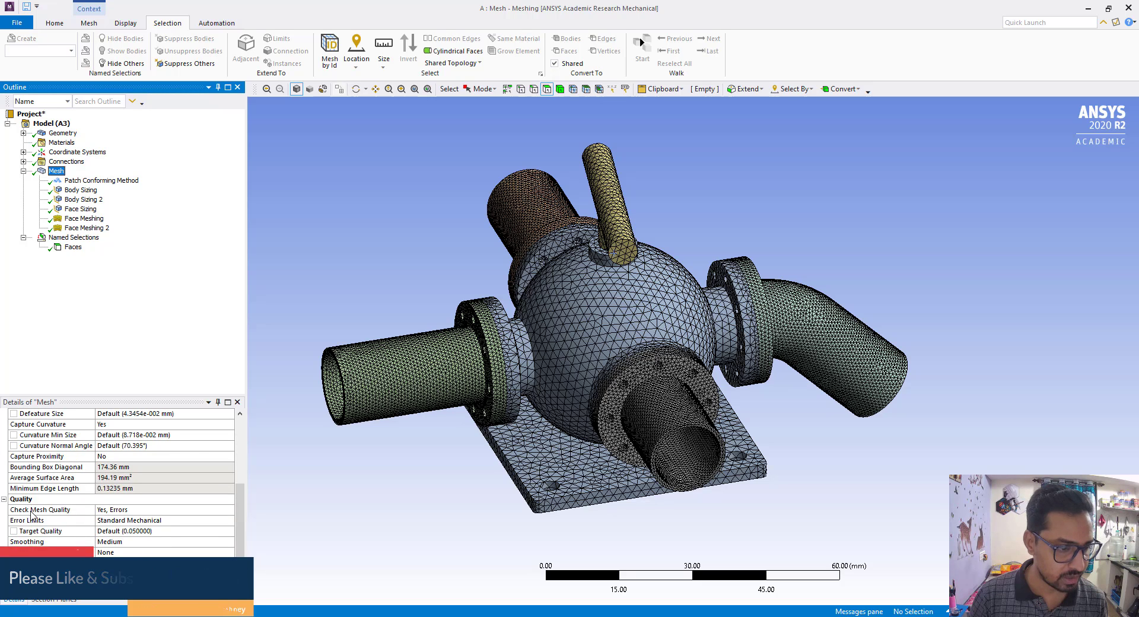
- Set Mesh Metric to Element Quality and read min 8.301e-002, max 0.99998, average 0.81294
click(138, 552)
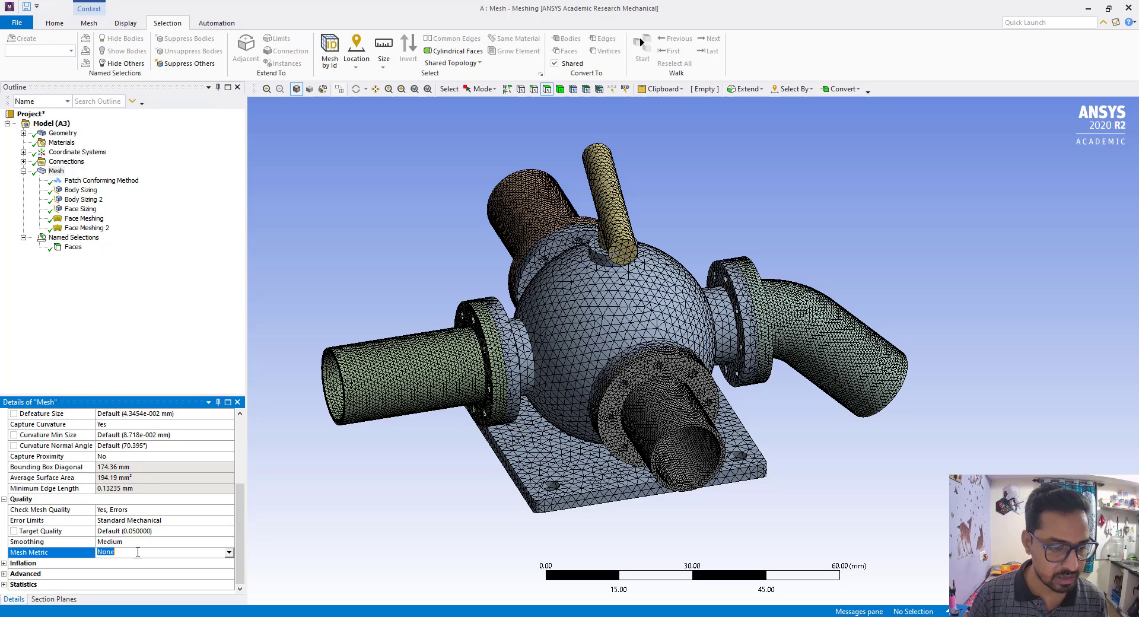
click(229, 553)
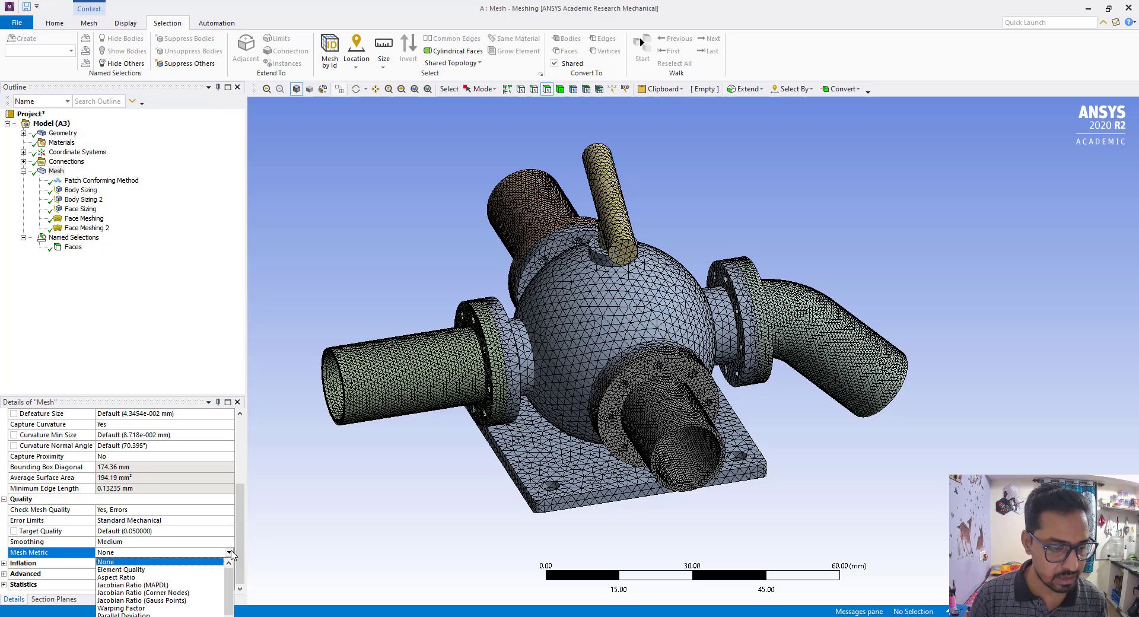
click(166, 573)
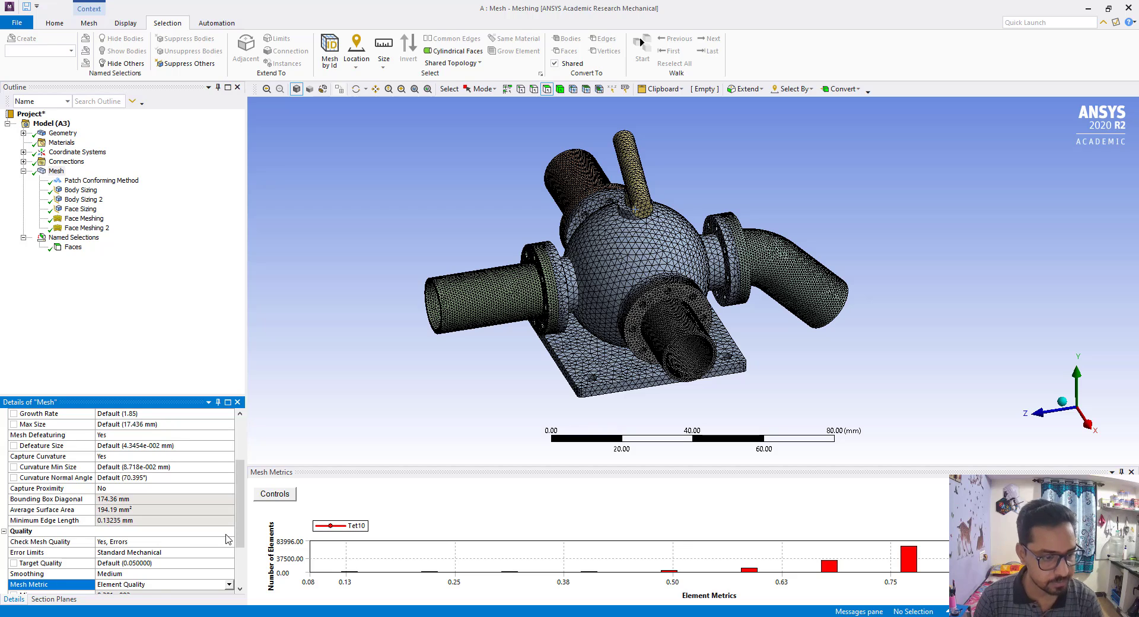
scroll(182, 533, down, 3)
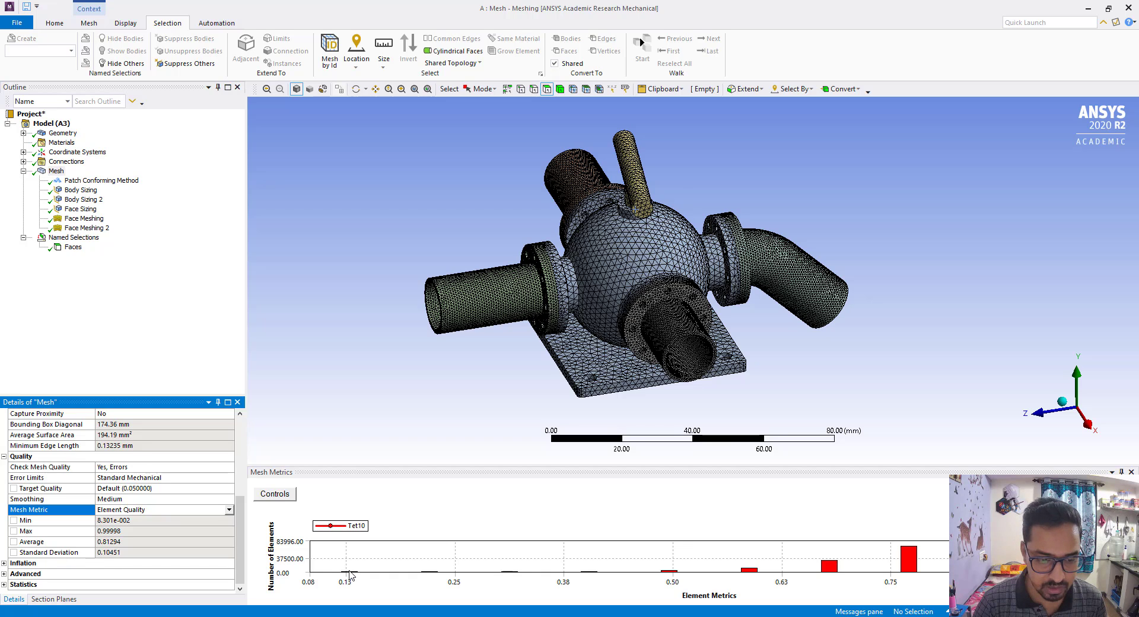
click(350, 572)
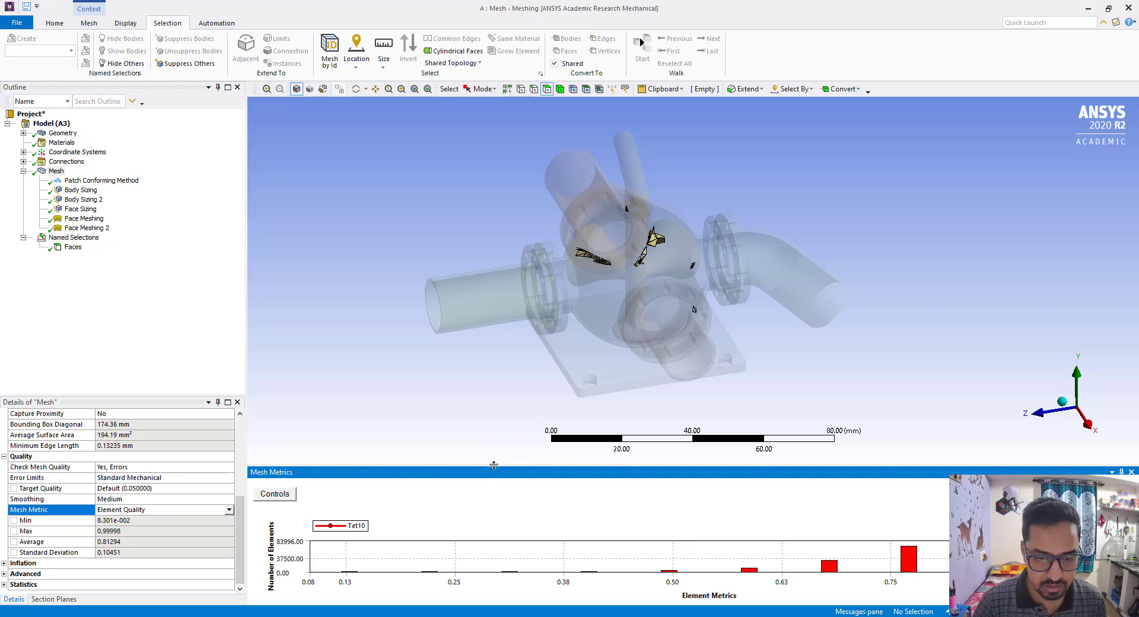
drag(494, 465, 497, 338)
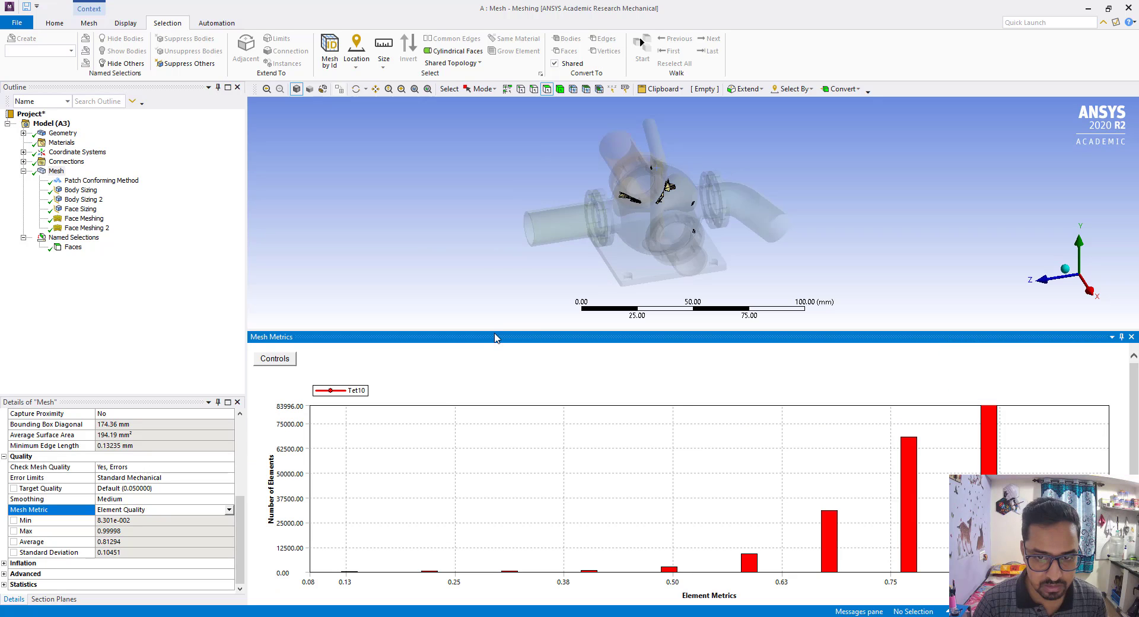
click(350, 574)
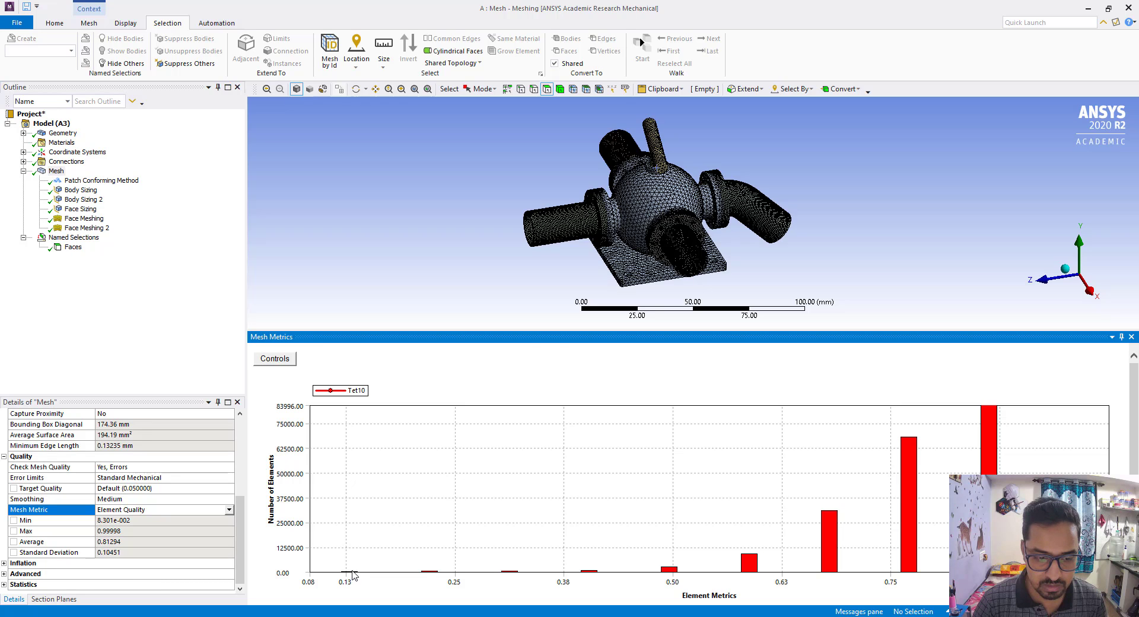
drag(576, 330, 555, 479)
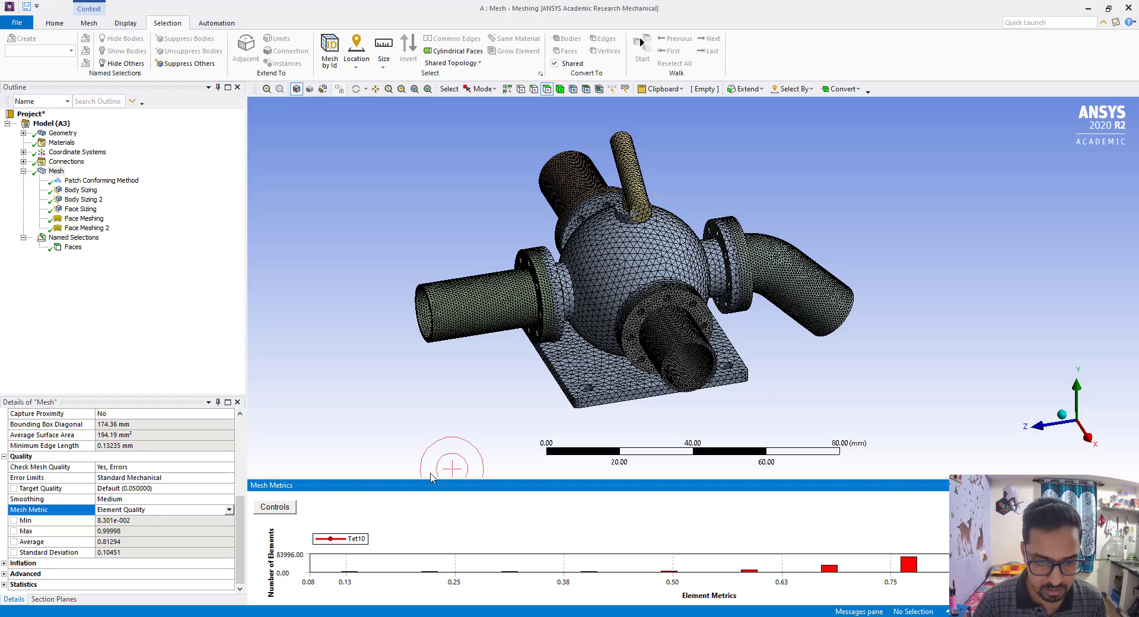
drag(430, 479, 429, 447)
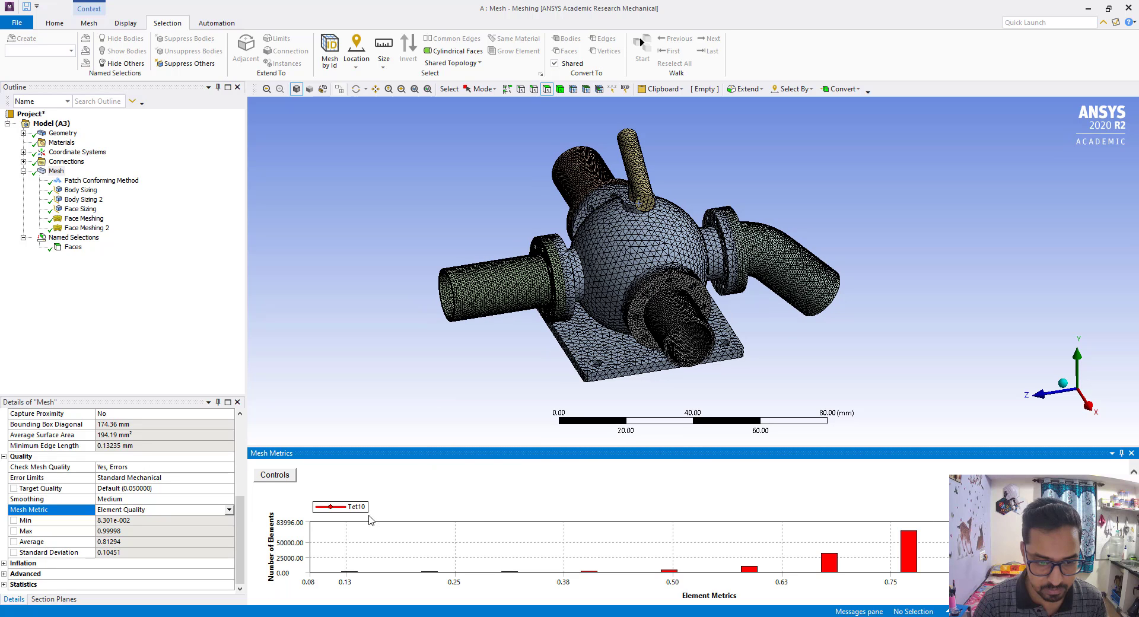
click(351, 574)
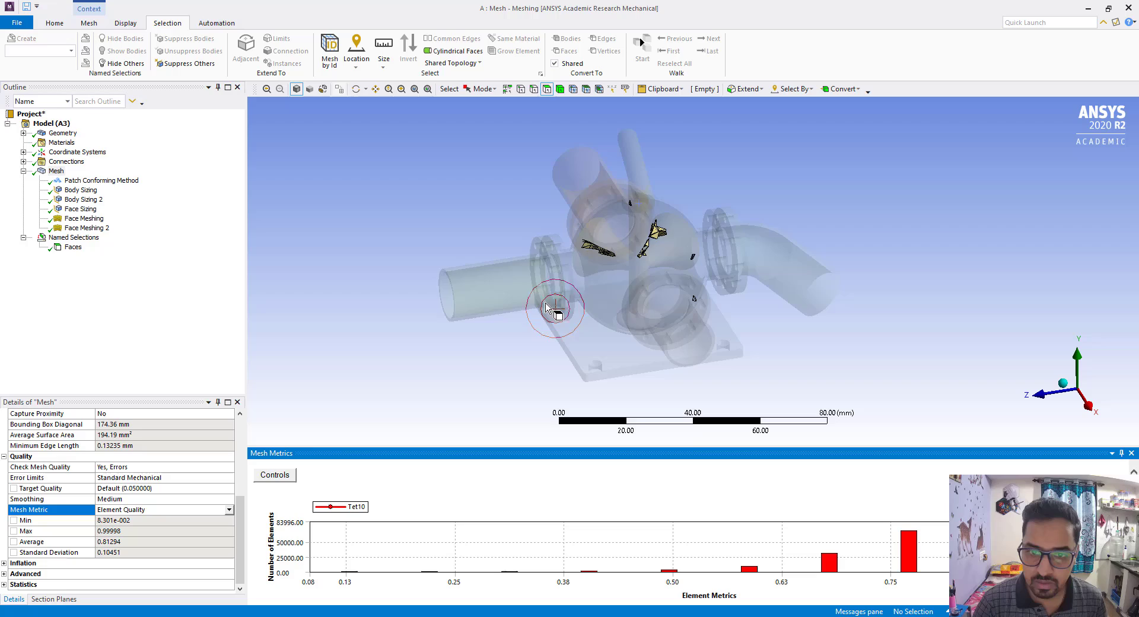
scroll(640, 249, up, 4)
middle_drag(569, 260, 564, 296)
scroll(565, 296, down, 5)
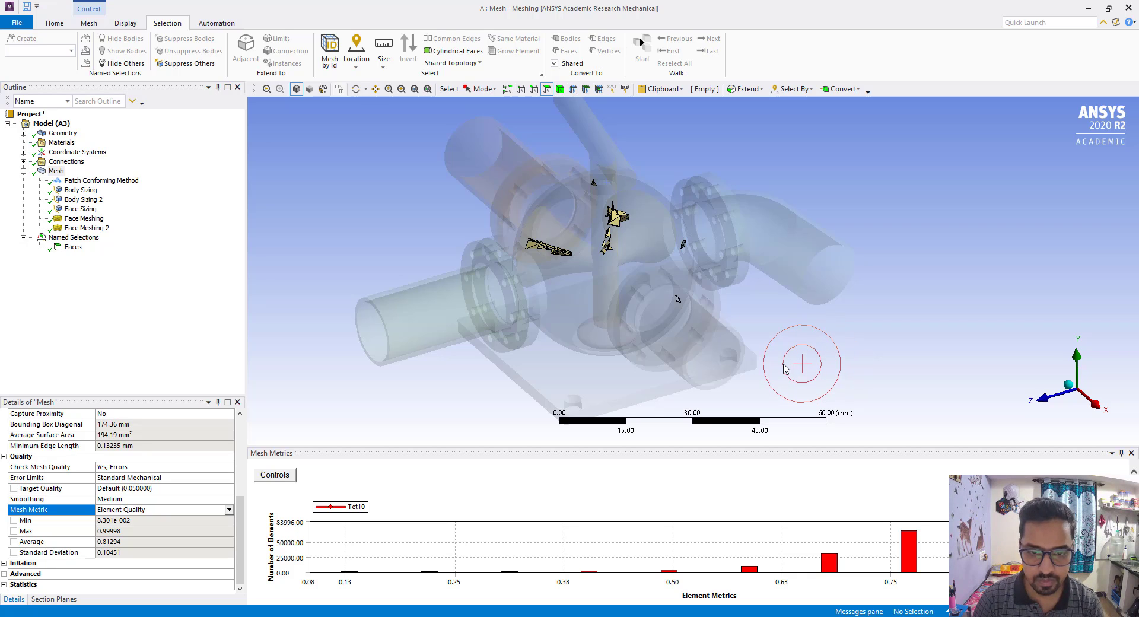
click(430, 491)
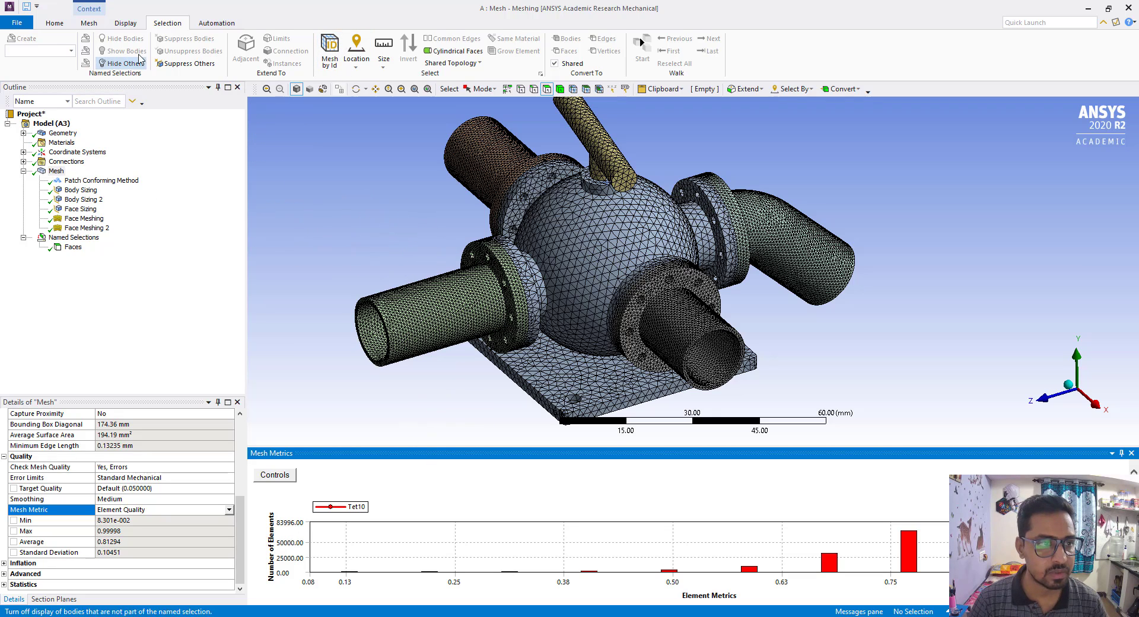
- Turn off Show Mesh on the Display tab for a smooth-shaded view
click(122, 24)
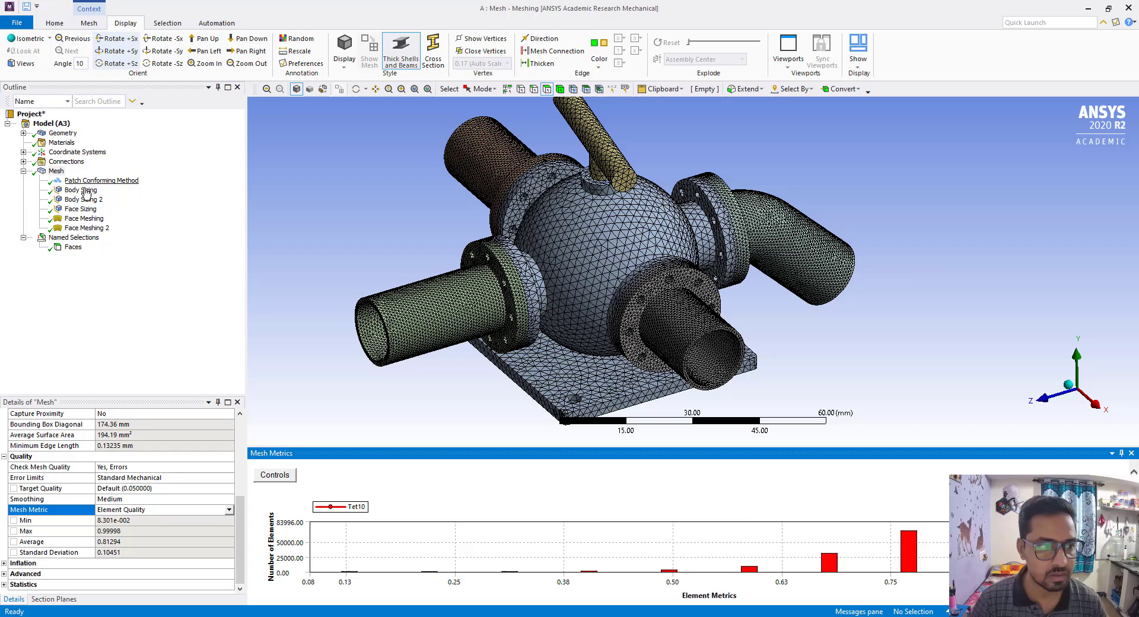
click(84, 218)
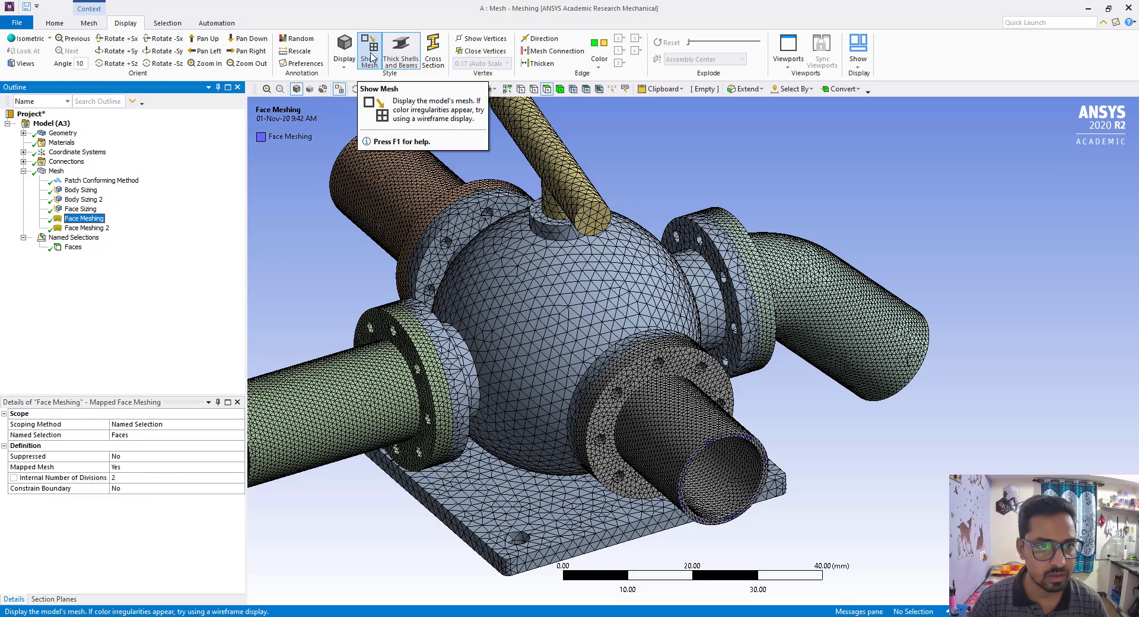
click(361, 64)
scroll(593, 302, up, 2)
scroll(593, 303, down, 2)
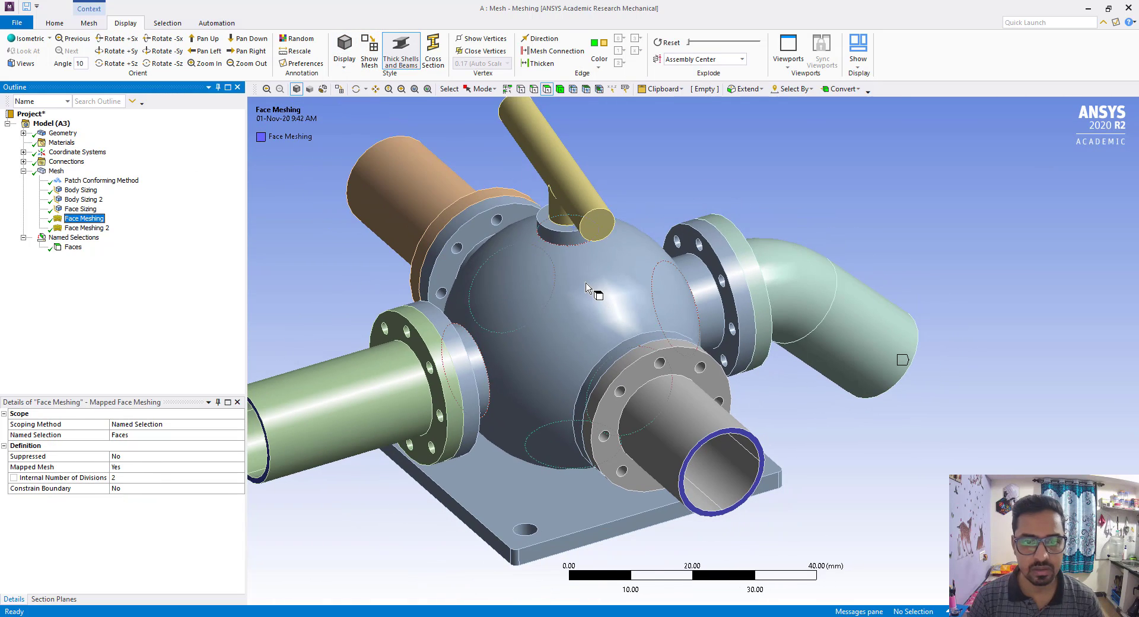
- Hide the spherical valve body to expose the inner ball, cones and stem
click(591, 287)
right_click(590, 285)
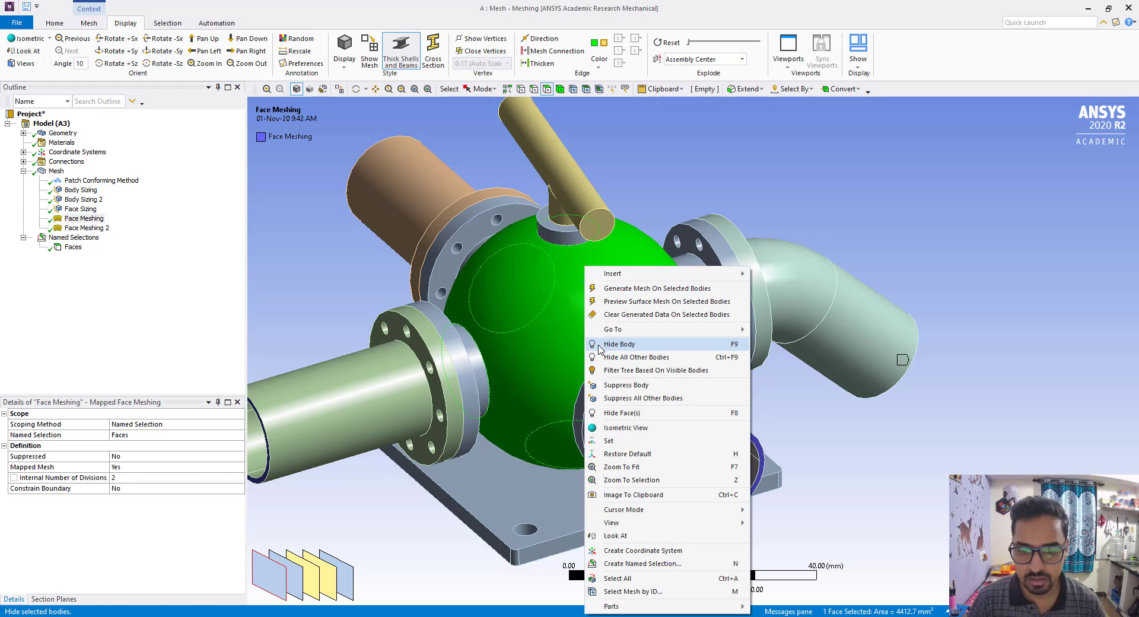
click(620, 344)
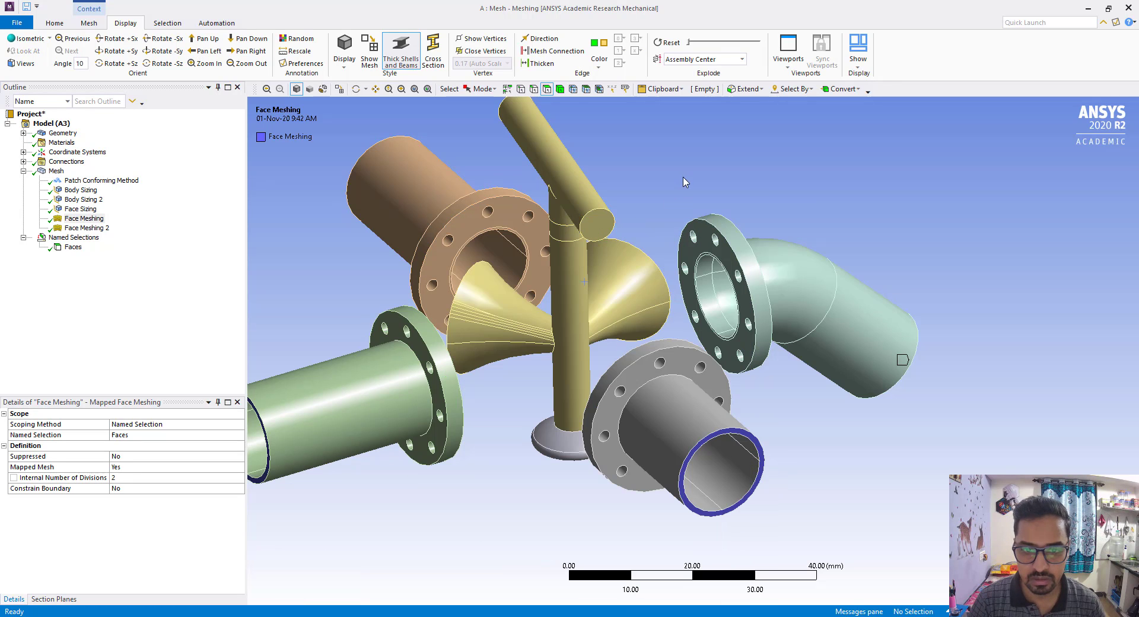
click(56, 170)
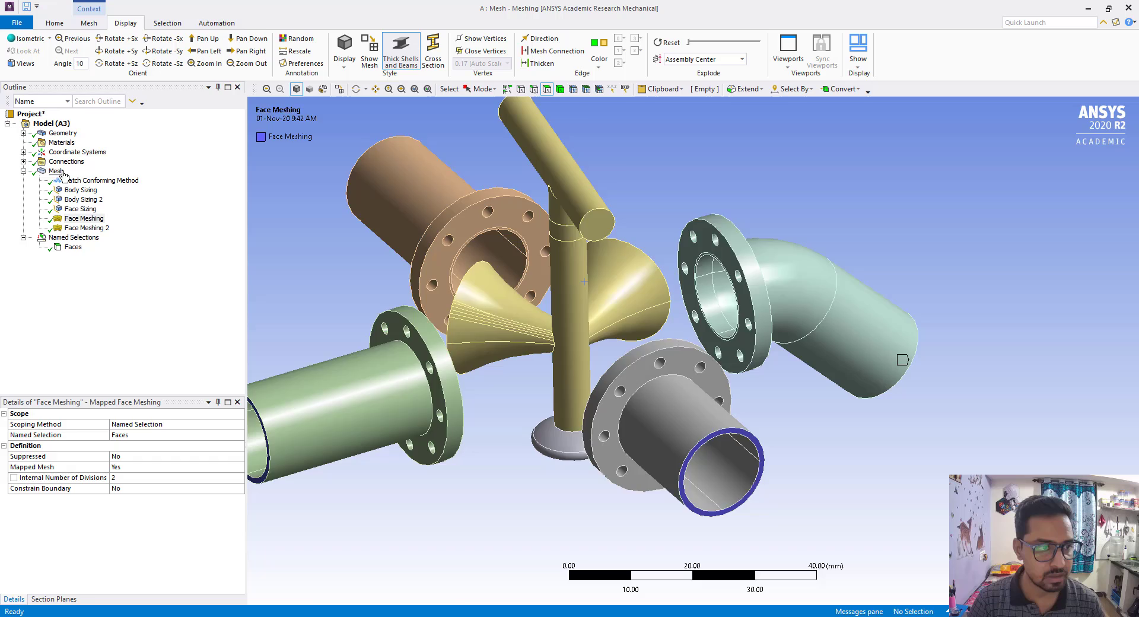
- Insert a Body Sizing control scoped to the inner T-shaped body with cones
right_click(59, 172)
mouse_move(95, 180)
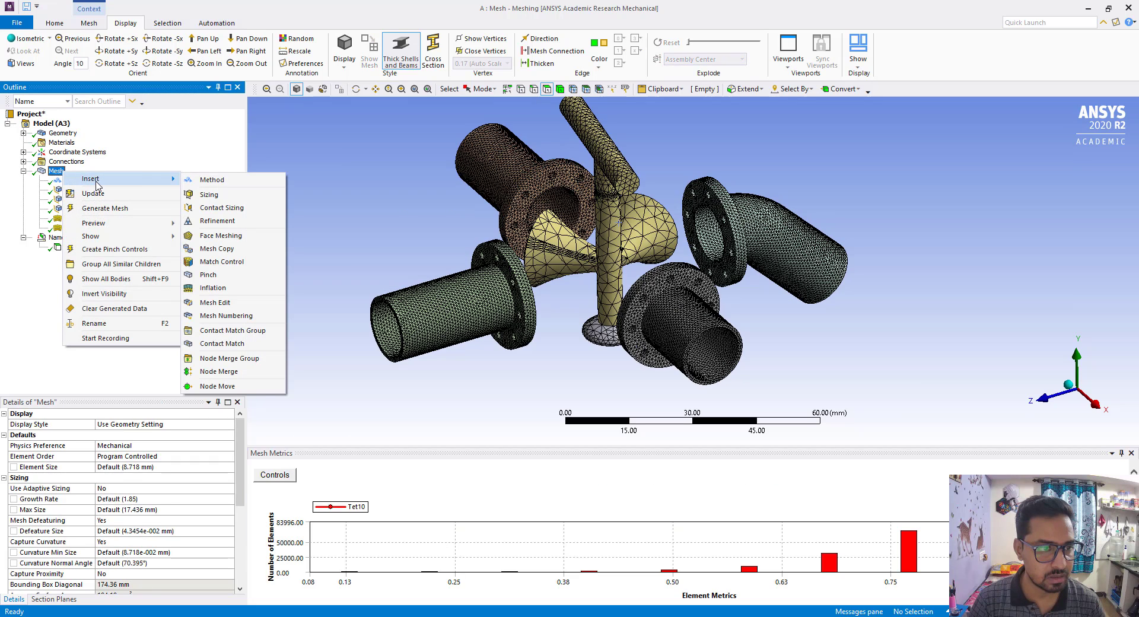
click(223, 194)
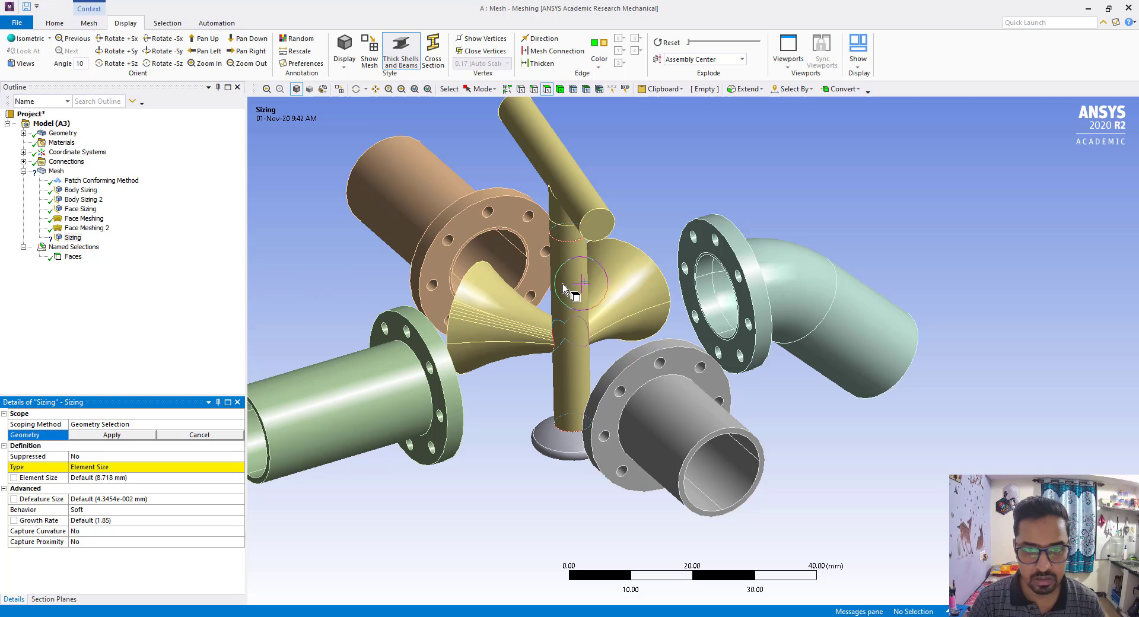
click(560, 88)
click(567, 253)
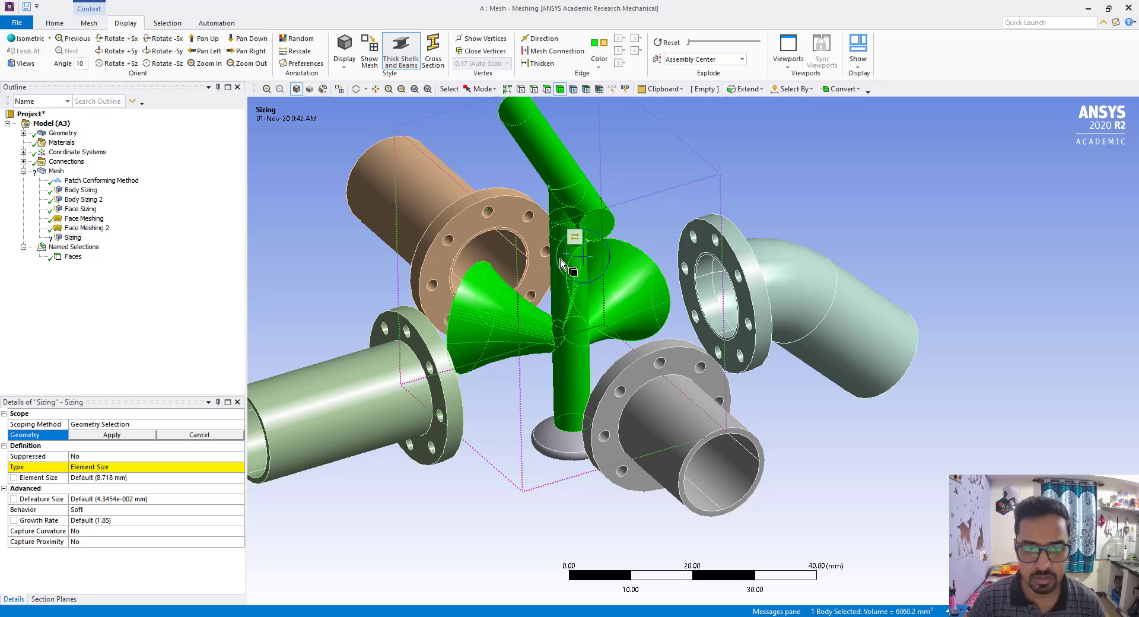
click(111, 435)
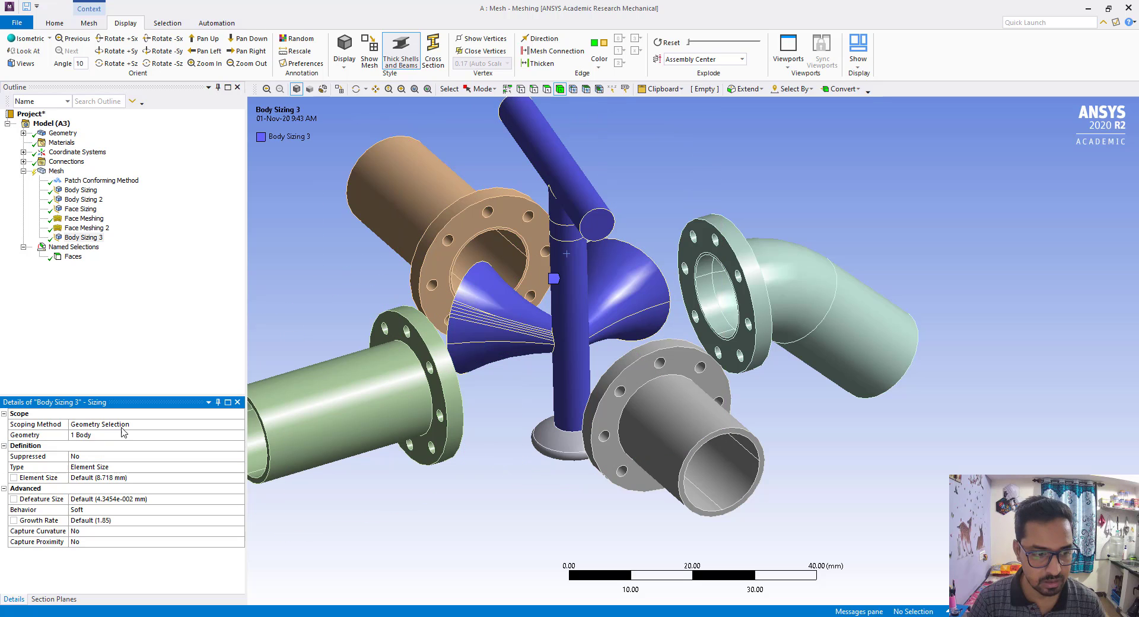
- Give Body Sizing 3 a 2.5 mm element size and 0.2 mm defeature size
click(123, 478)
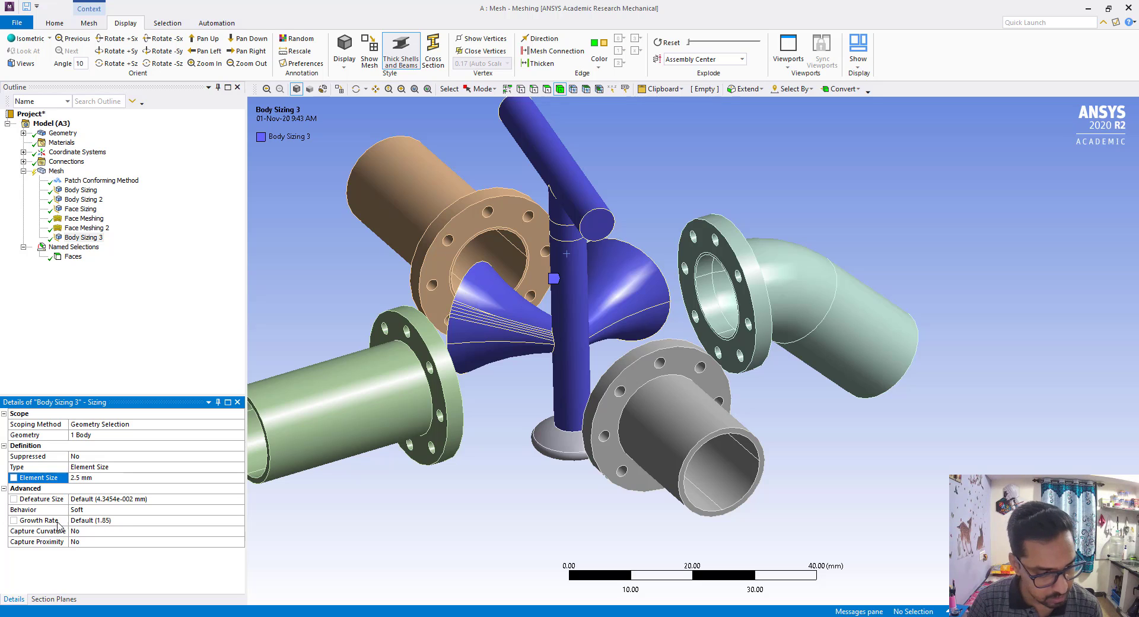
click(97, 500)
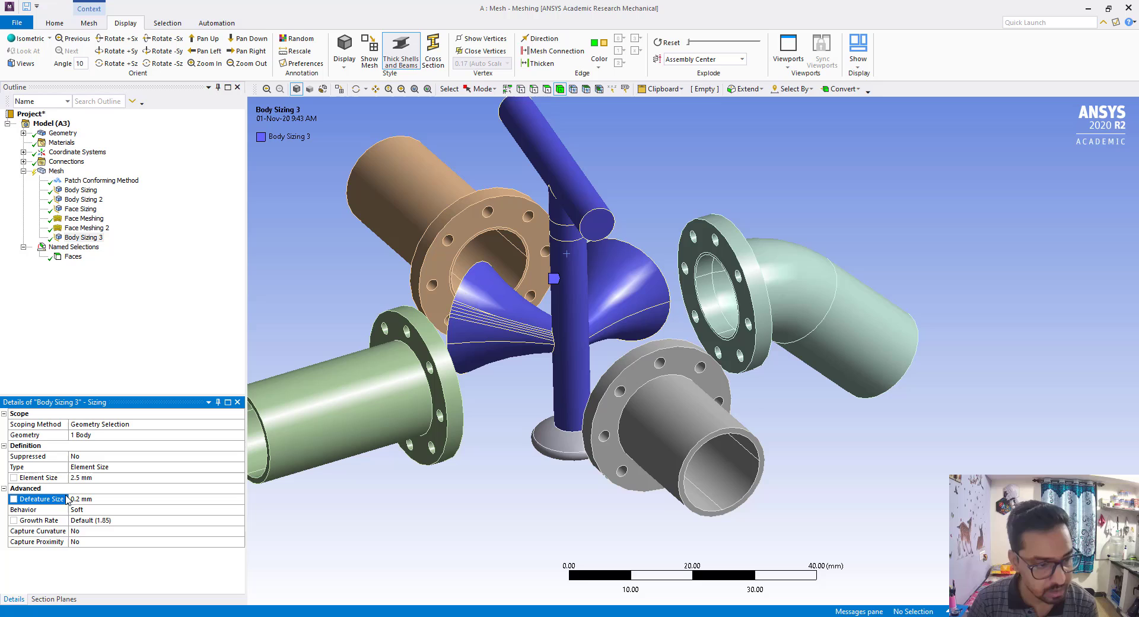
click(454, 540)
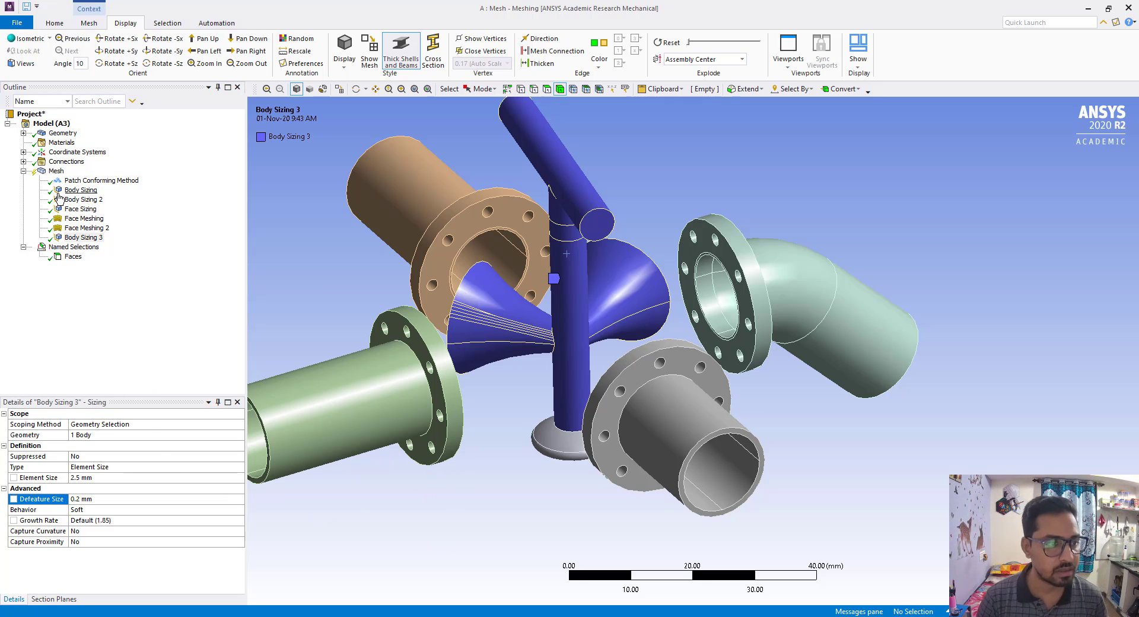
- Set the global mesh Error Limits to Aggressive Mechanical
click(56, 171)
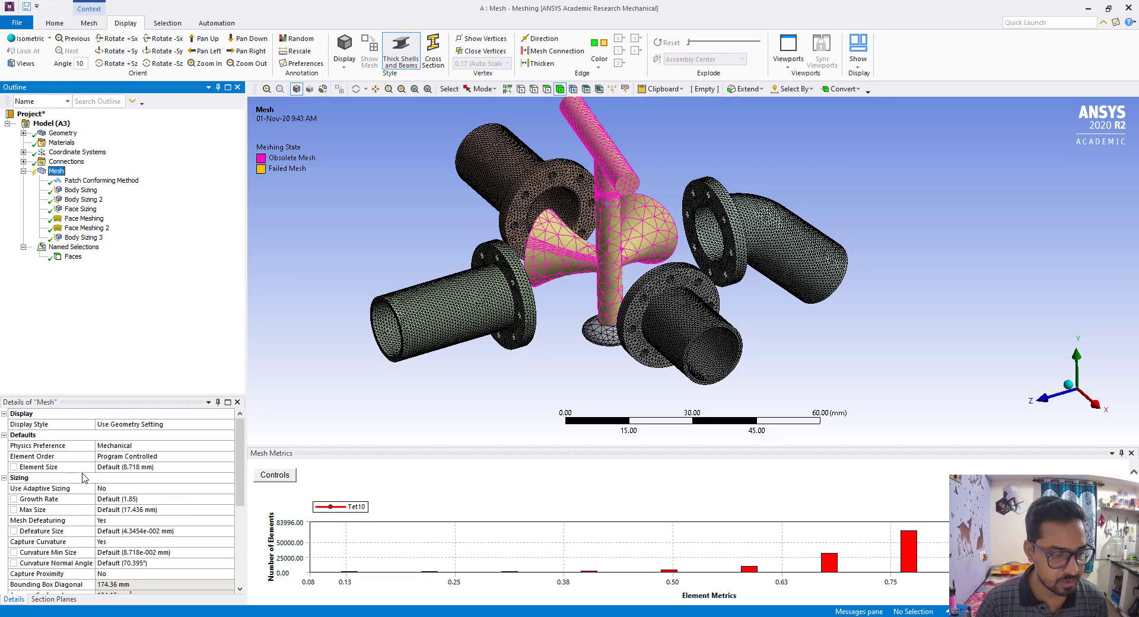
scroll(83, 478, down, 4)
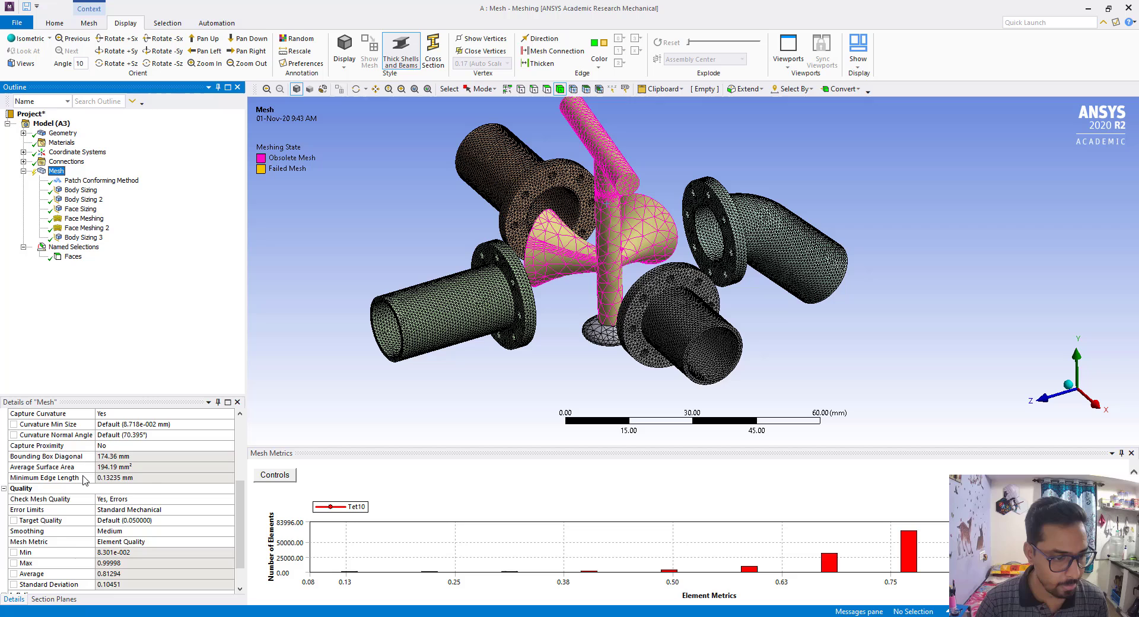
scroll(83, 479, down, 1)
click(114, 477)
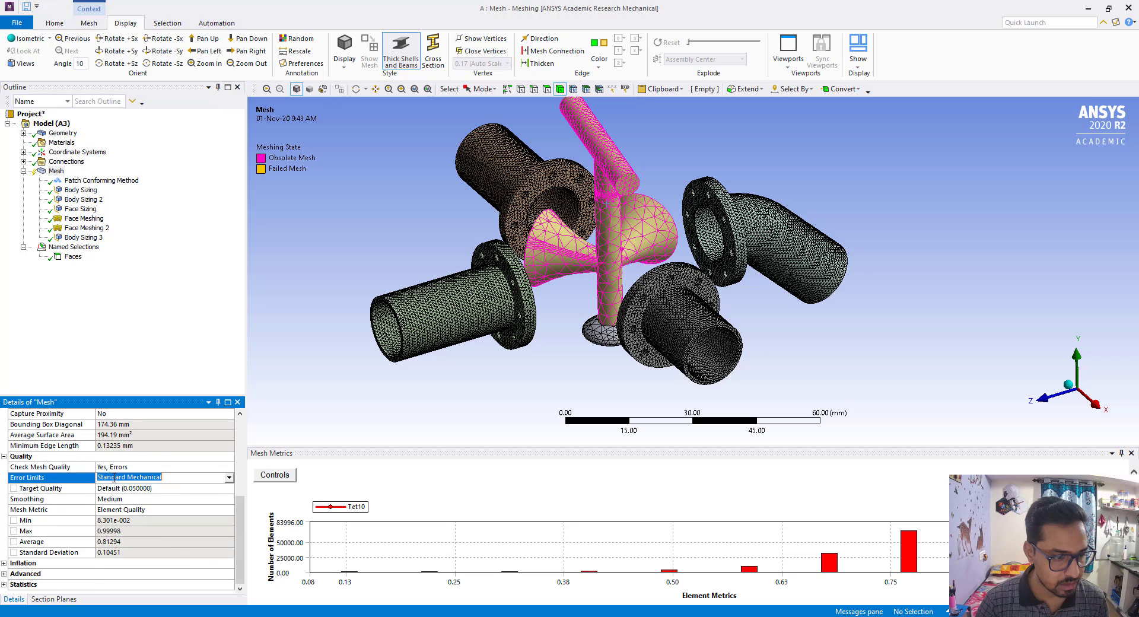
click(229, 477)
click(160, 498)
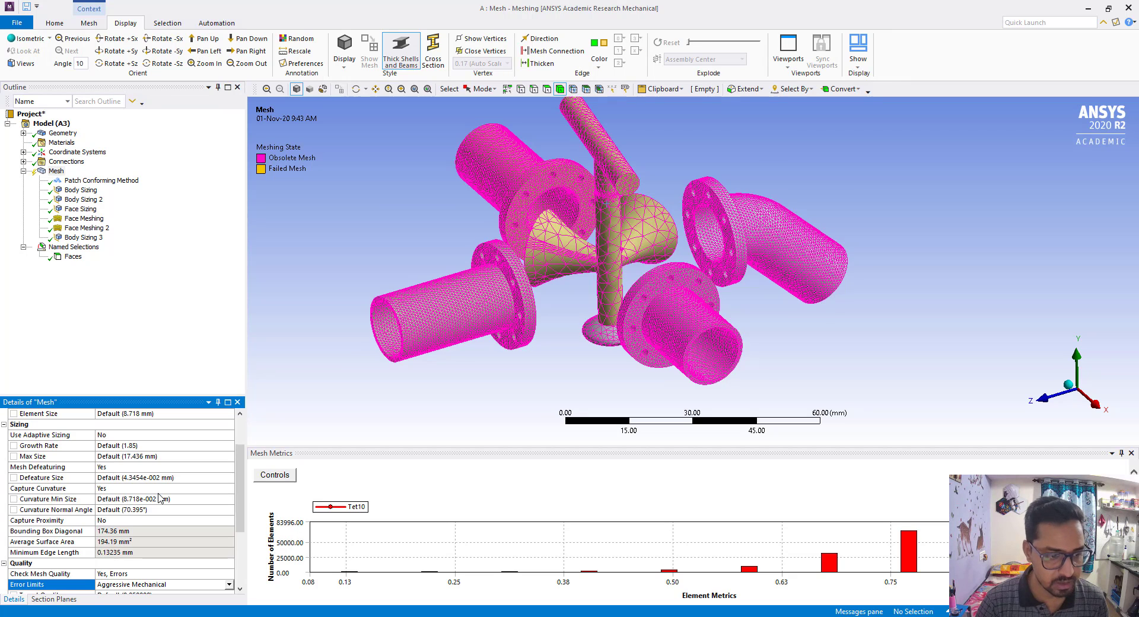
- Set Target Quality to 0.3 and Smoothing to High
scroll(151, 510, down, 3)
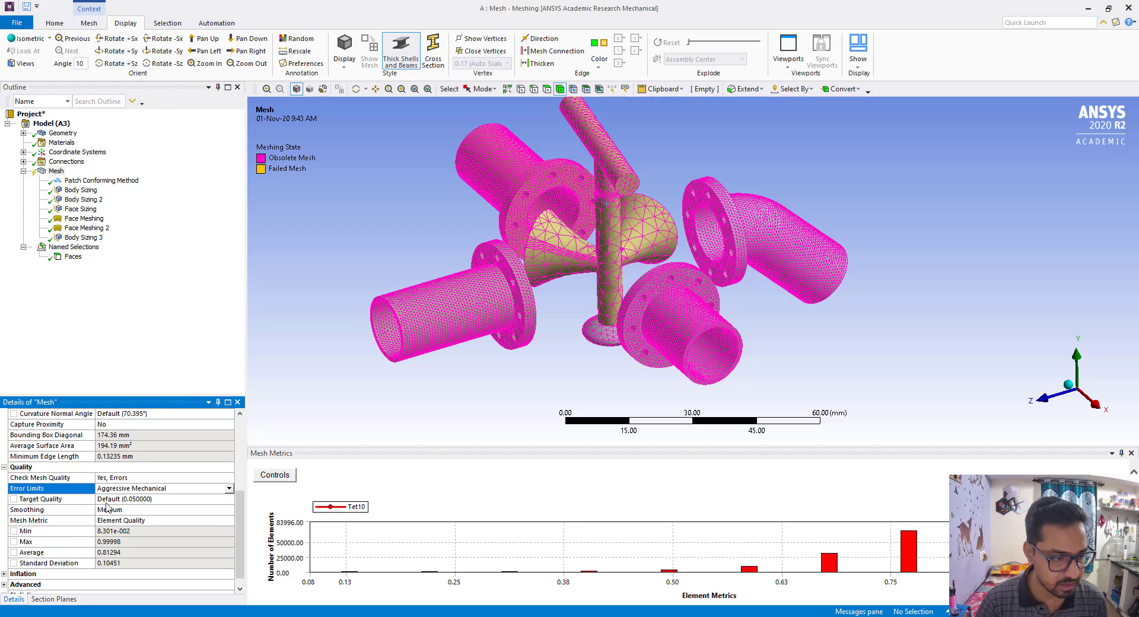
click(128, 500)
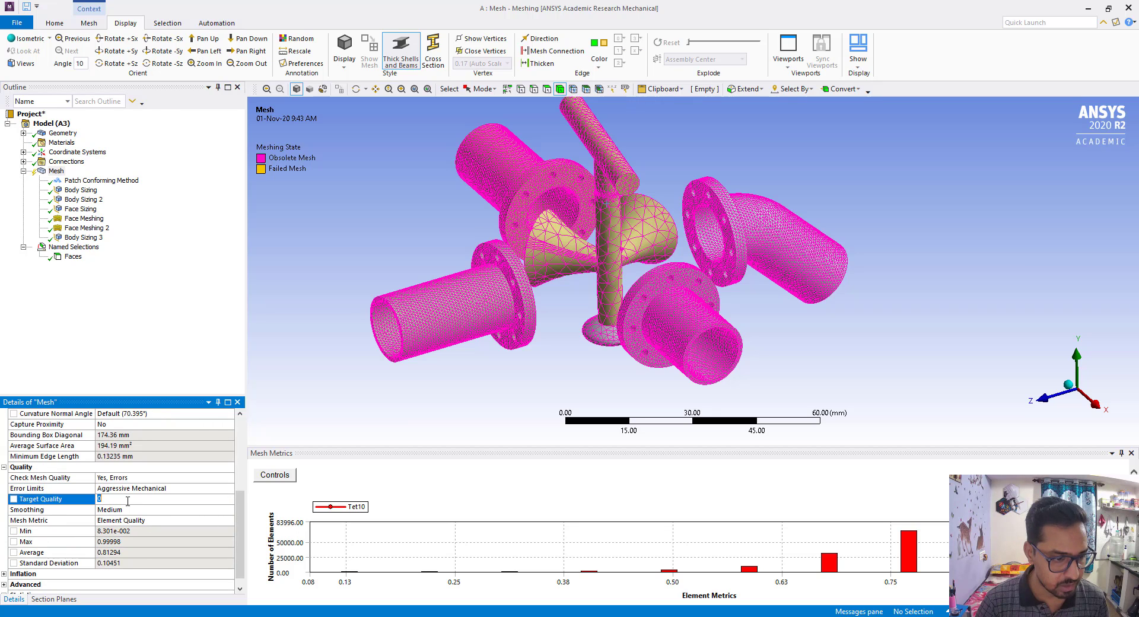
text(0)
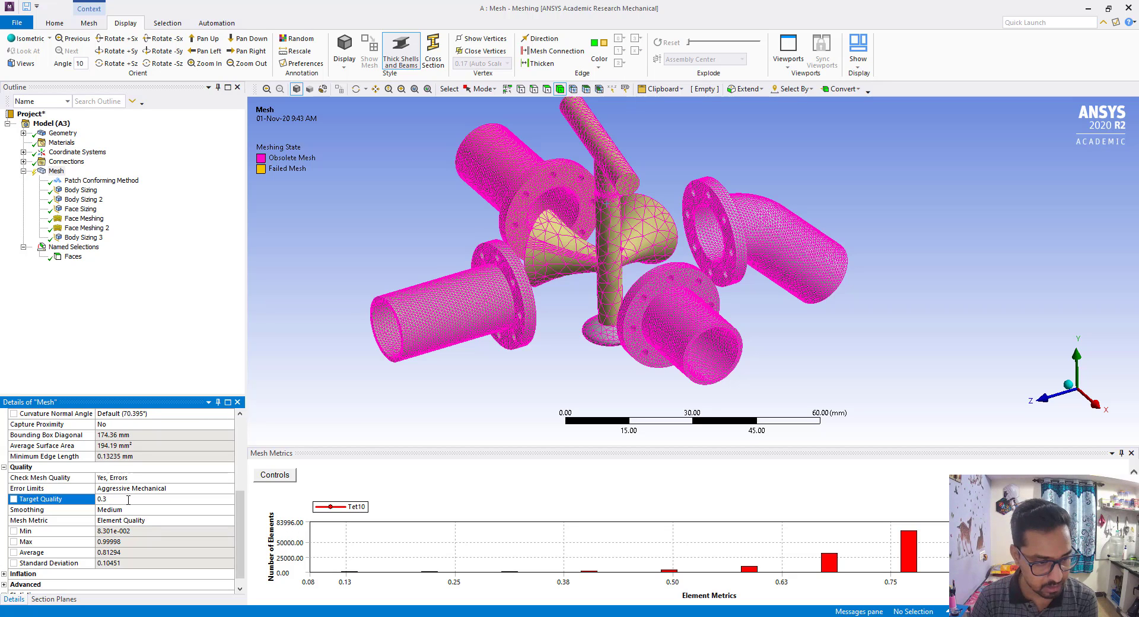
click(126, 510)
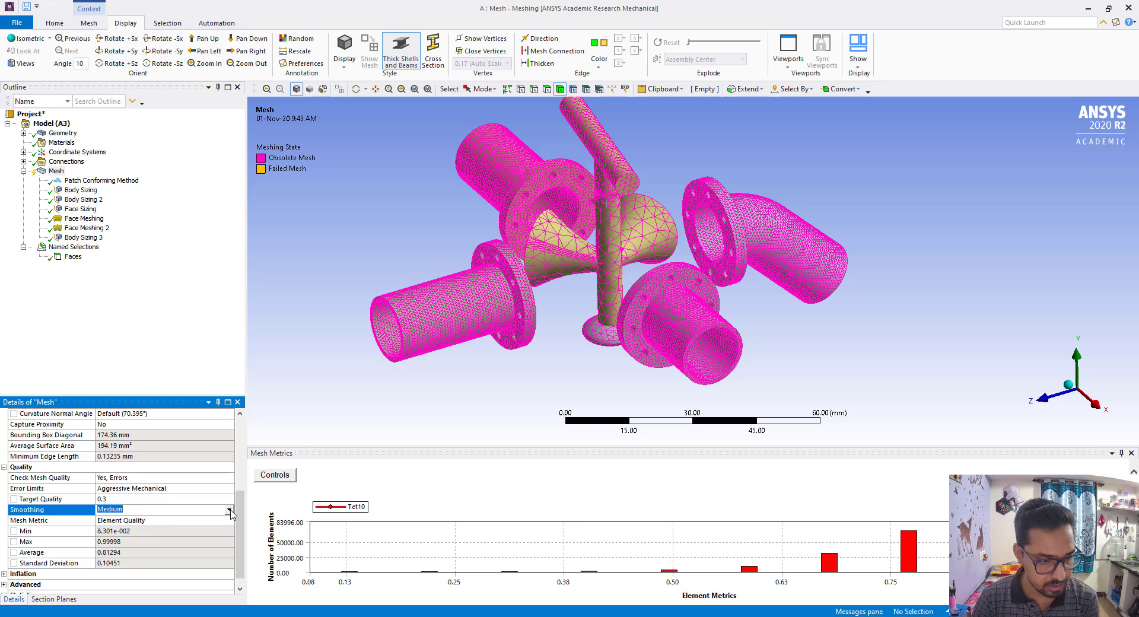
click(229, 510)
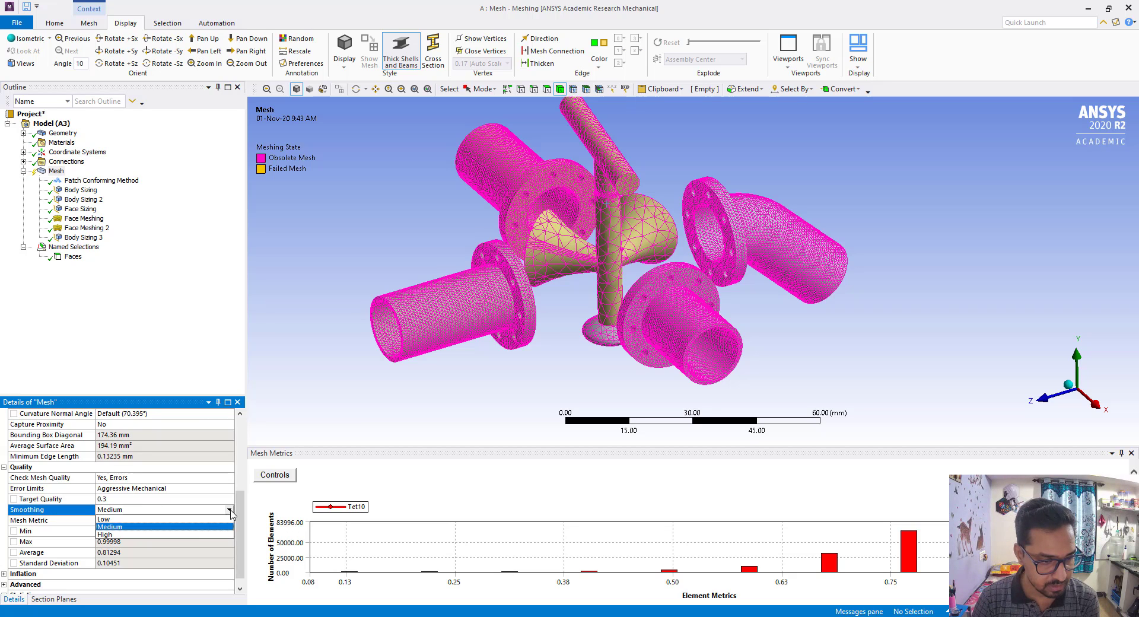
click(136, 537)
click(152, 342)
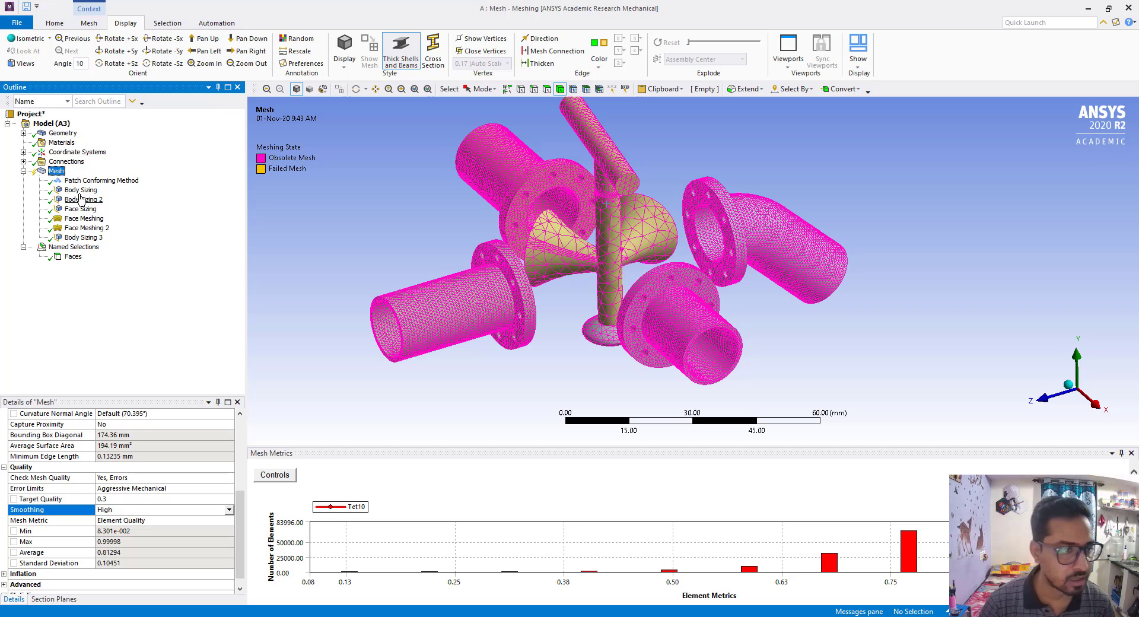
- Clear the existing generated mesh data, confirm, and generate a fresh valve mesh
right_click(58, 178)
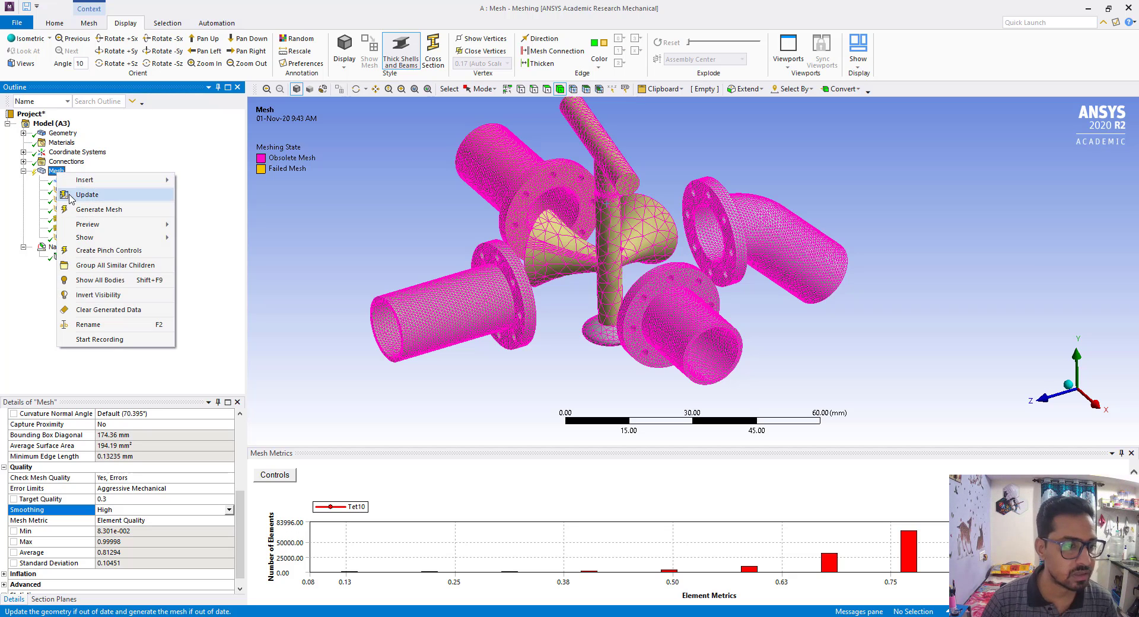
click(112, 311)
click(614, 357)
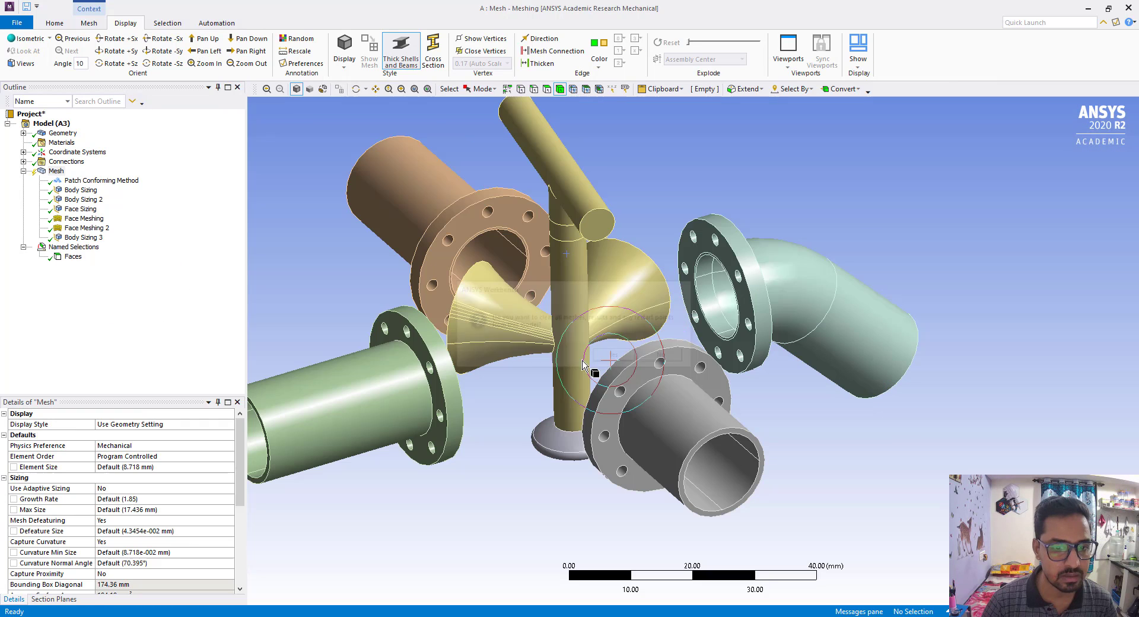
right_click(55, 170)
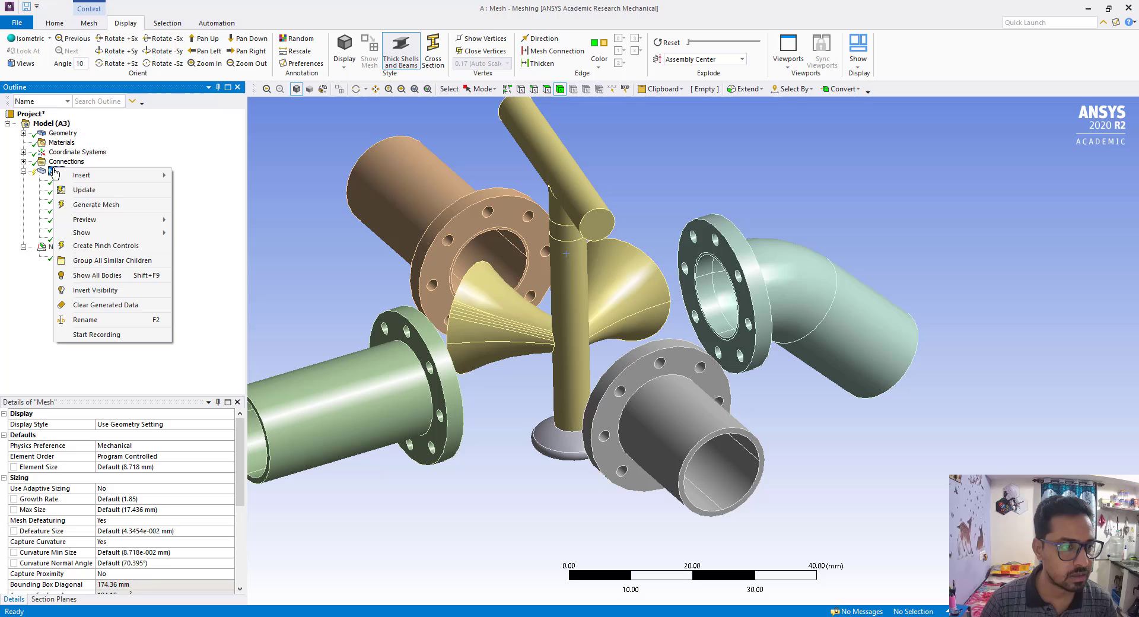
click(82, 205)
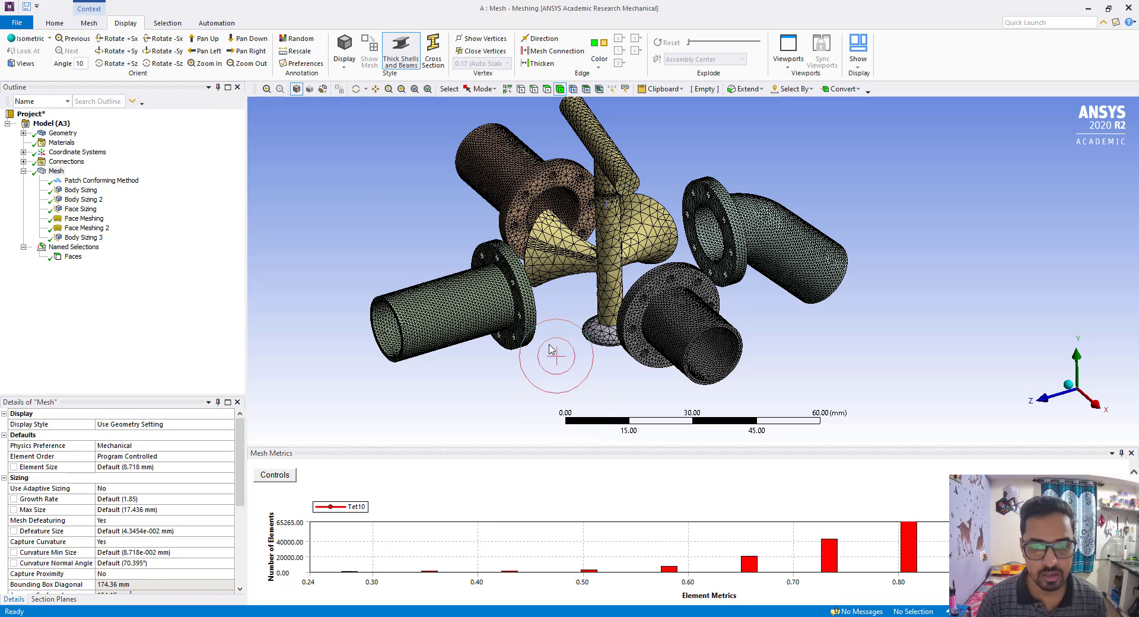
- Show all hidden bodies and inspect the body scoped by Body Sizing 3
right_click(558, 326)
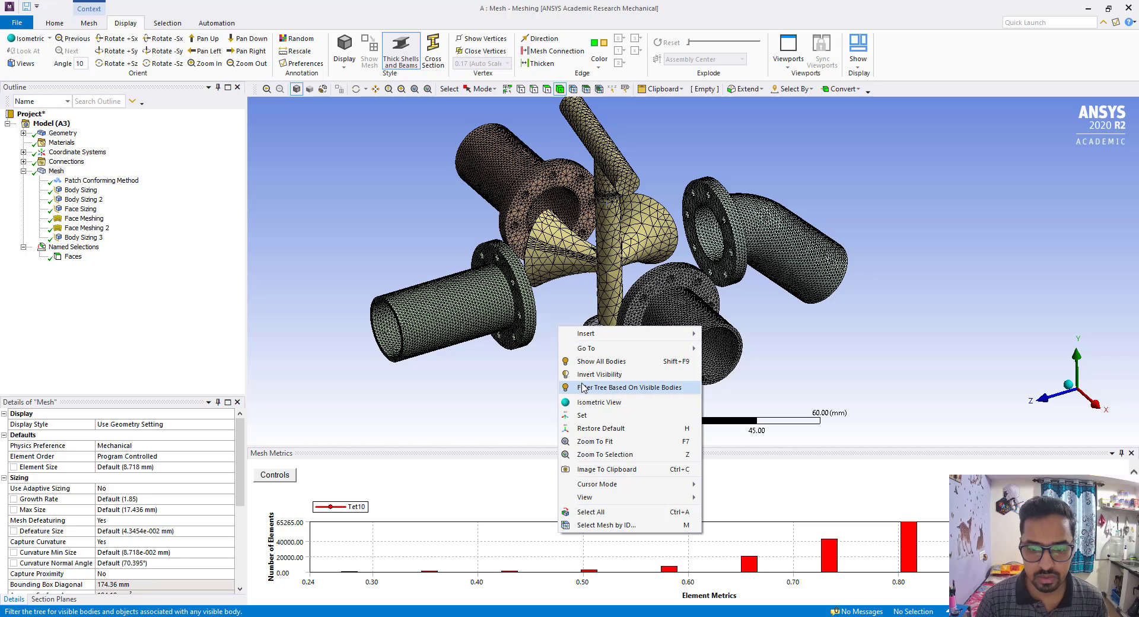
click(588, 362)
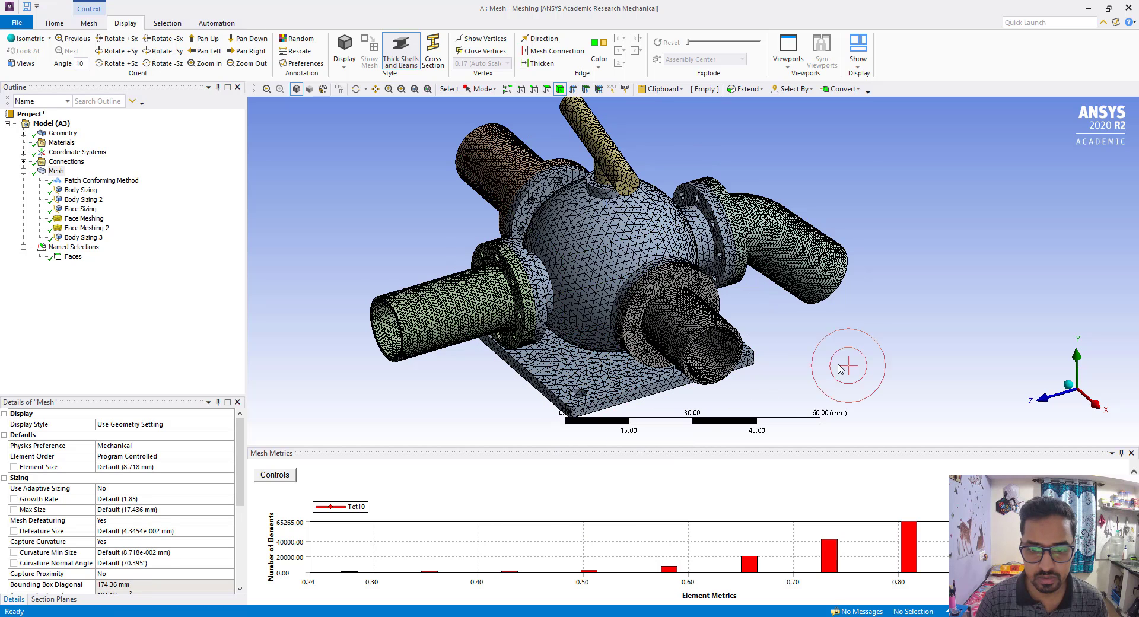
click(870, 360)
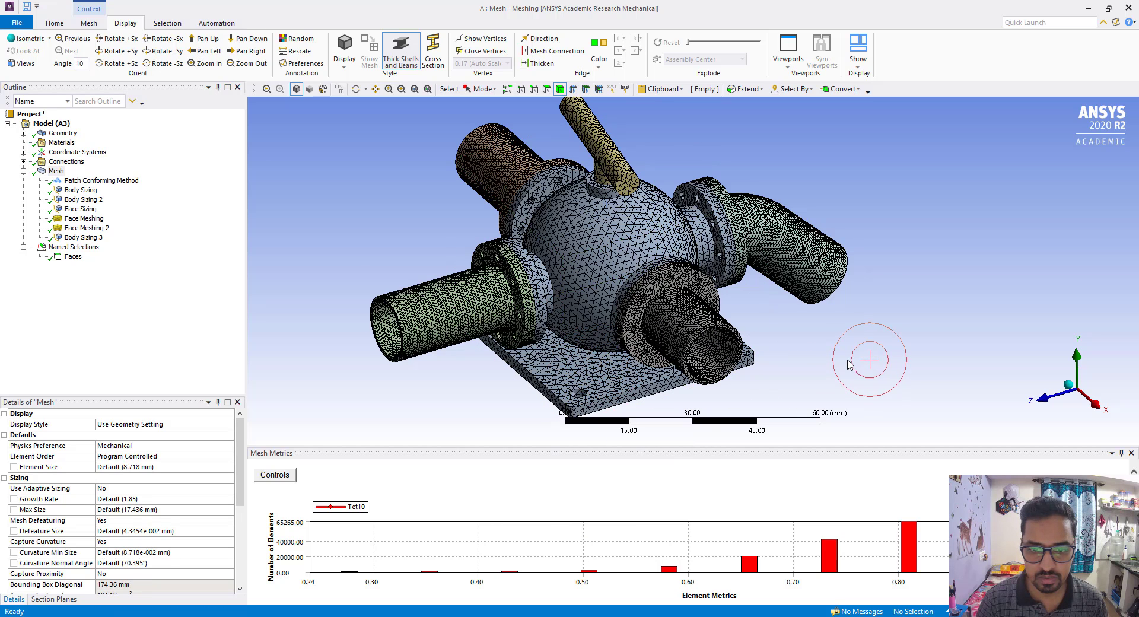
click(96, 238)
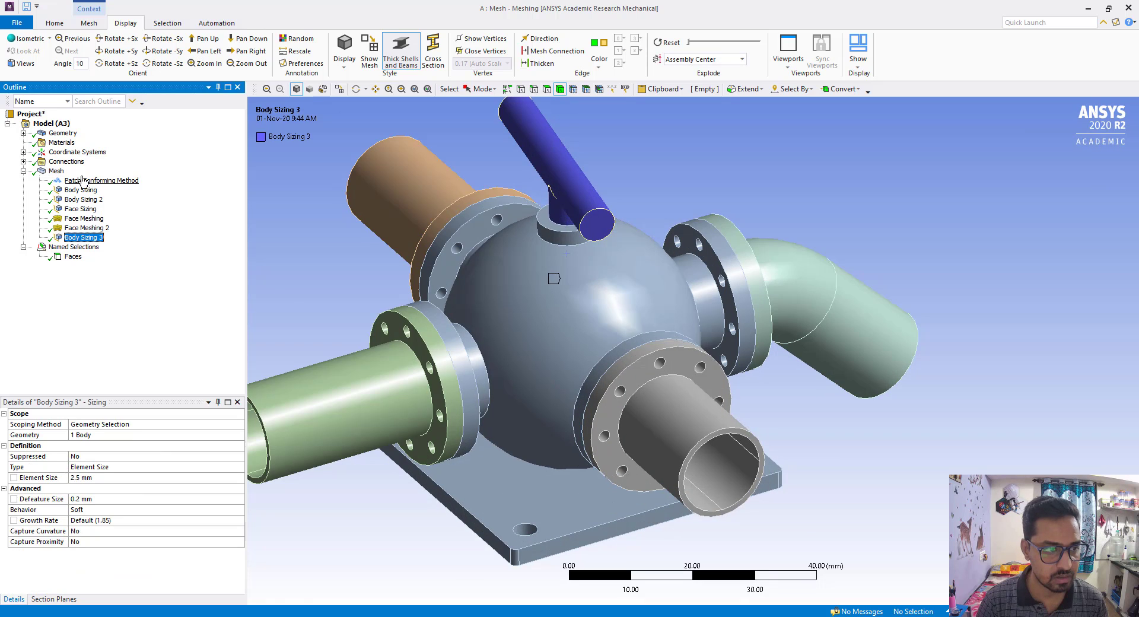
- Review Mesh quality: Element Quality min 0.23983, max 1, average 0.81126
click(57, 171)
click(335, 385)
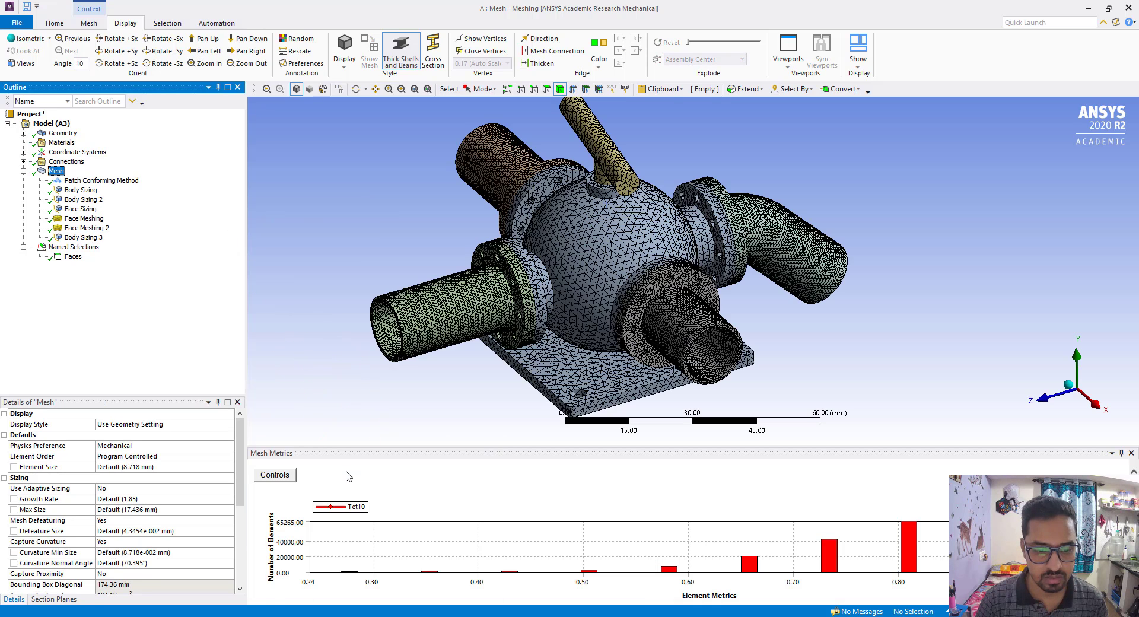
scroll(105, 546, down, 4)
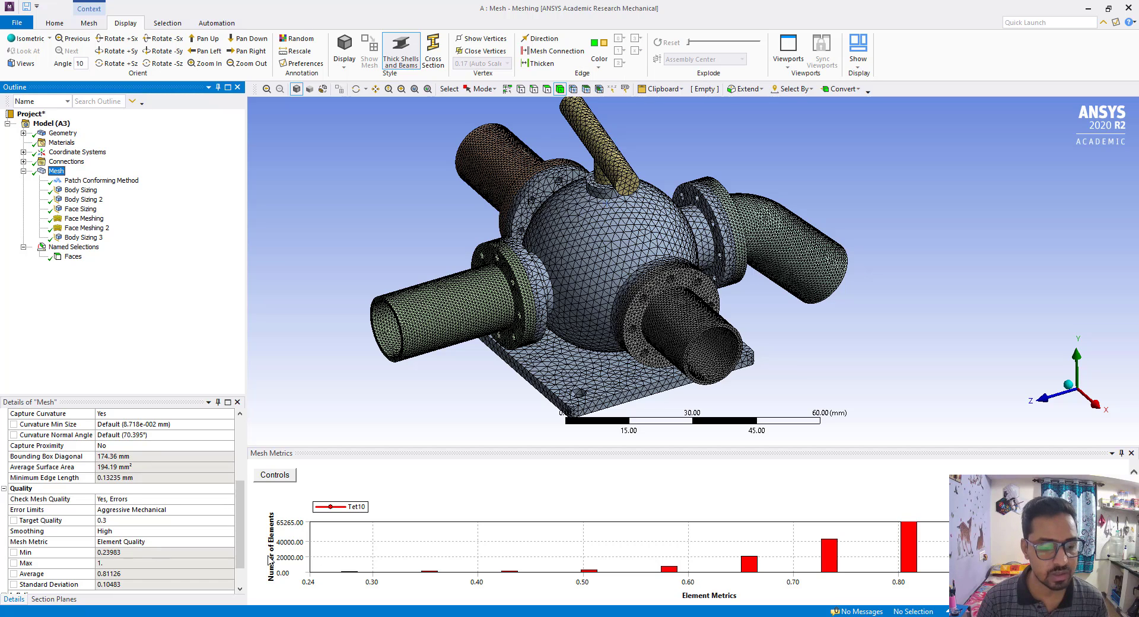
click(481, 370)
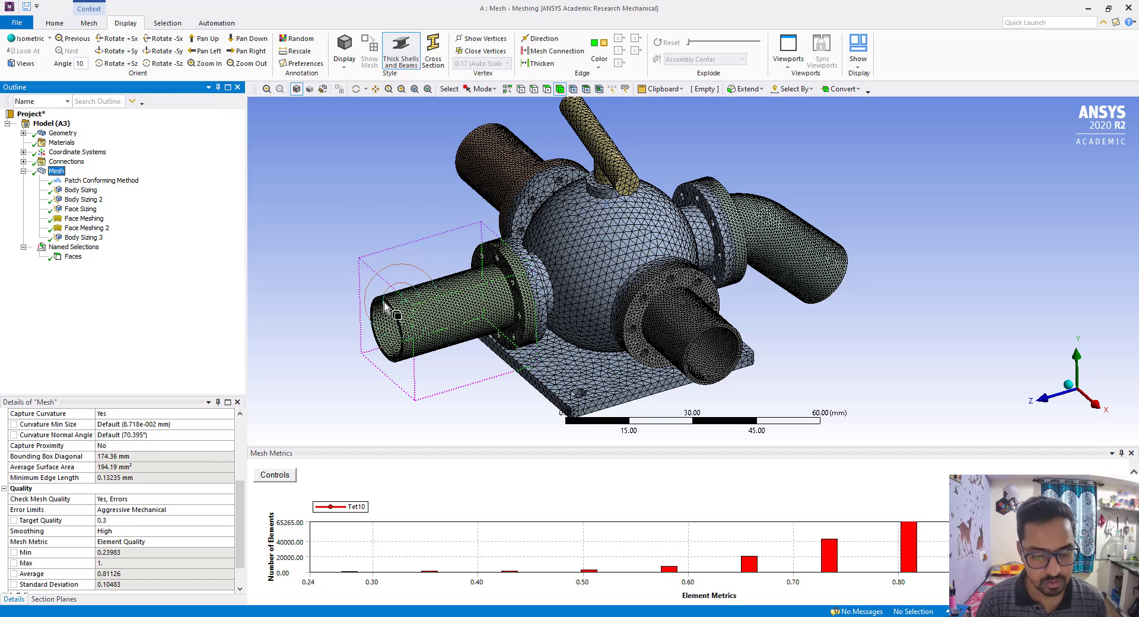
- Bring up the Insert submenu from the Mesh node's context menu
right_click(60, 174)
mouse_move(89, 179)
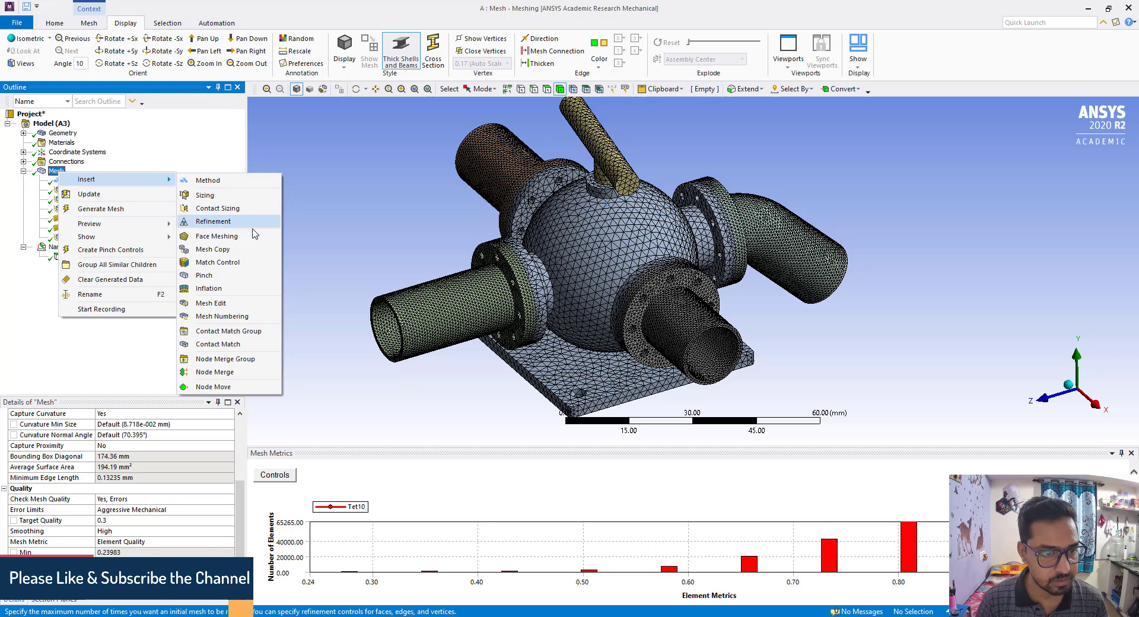